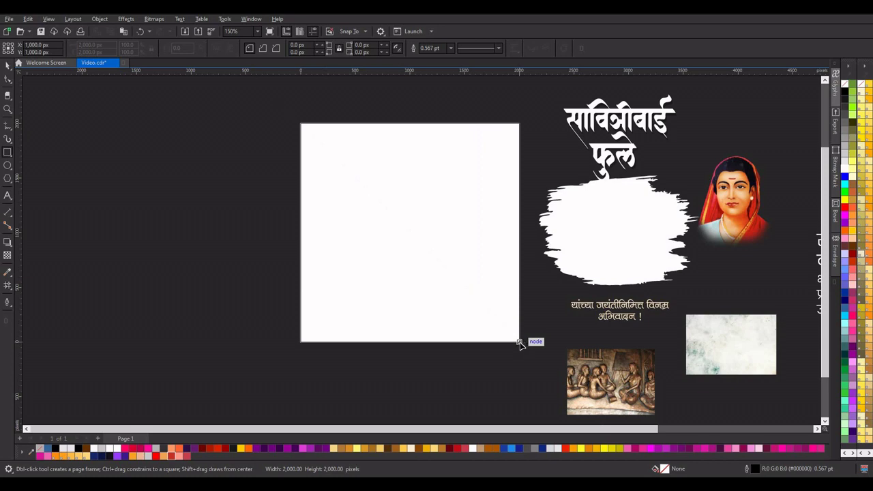
Draw a 2,000 × 2,000 px rectangle covering the whole white page
{"action": "left_click_drag", "start_coordinate": [519, 343], "coordinate": [519, 343]}
{"action": "left_click", "coordinate": [8, 66]}
{"action": "left_click", "coordinate": [247, 177]}
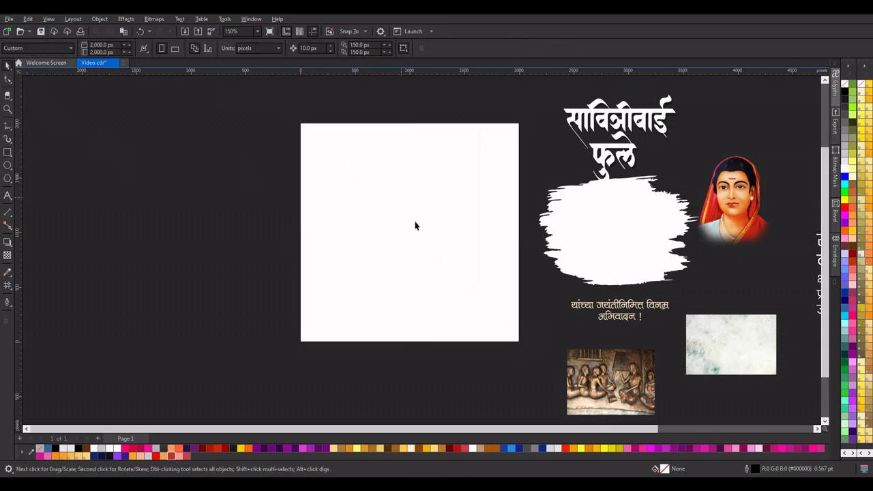
{"action": "scroll", "coordinate": [408, 249], "scroll_direction": "up", "scroll_amount": 2}
{"action": "scroll", "coordinate": [446, 158], "scroll_direction": "down", "scroll_amount": 2}
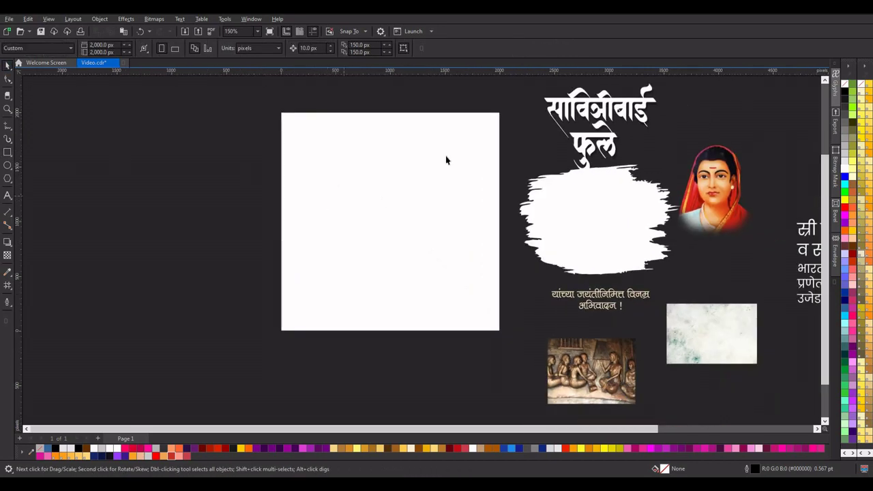
{"action": "scroll", "coordinate": [446, 157], "scroll_direction": "up", "scroll_amount": 1}
{"action": "scroll", "coordinate": [437, 212], "scroll_direction": "down", "scroll_amount": 1}
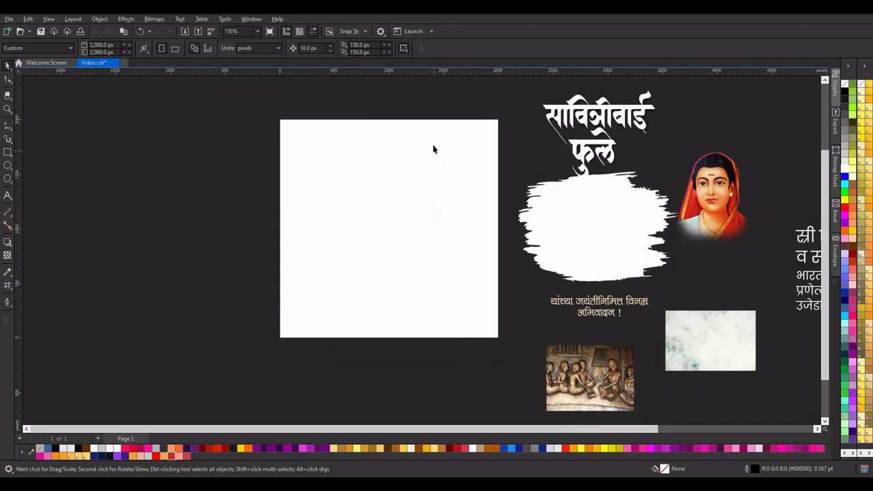
Fill the page-sized rectangle with orange #F0A758 and remove its outline
{"action": "scroll", "coordinate": [433, 149], "scroll_direction": "up", "scroll_amount": 1}
{"action": "left_click", "coordinate": [399, 172]}
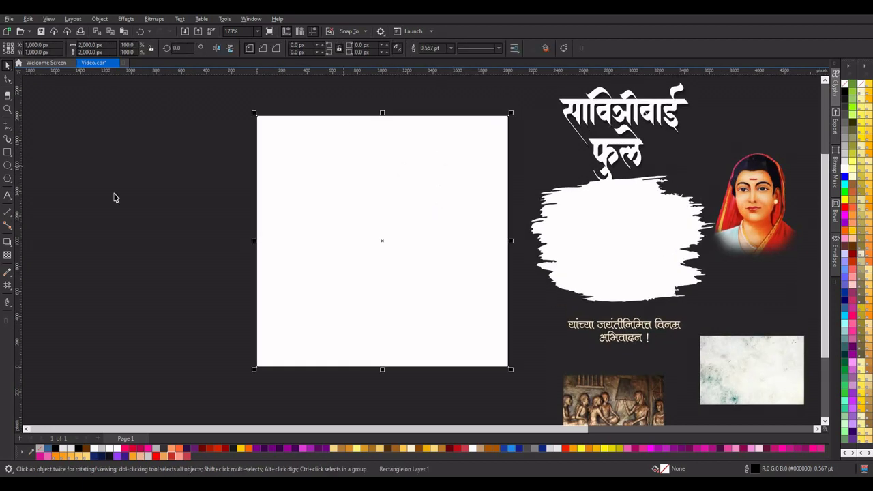
{"action": "left_click", "coordinate": [164, 456]}
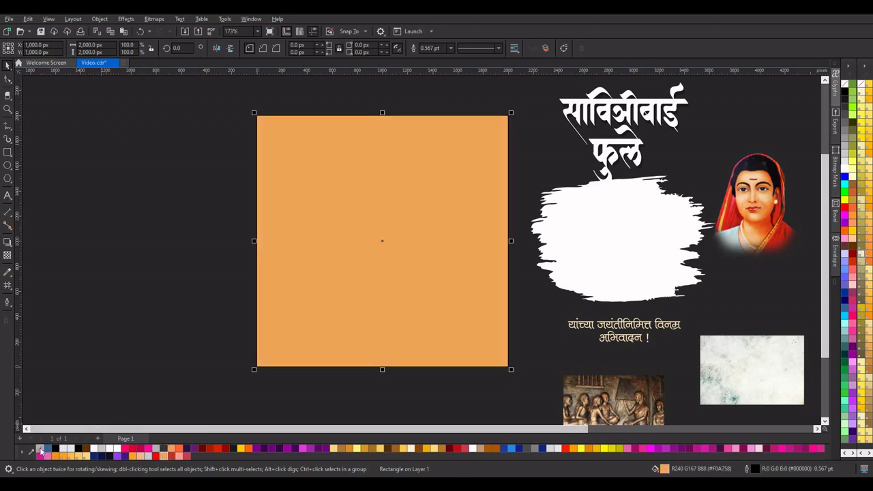
{"action": "right_click", "coordinate": [40, 448]}
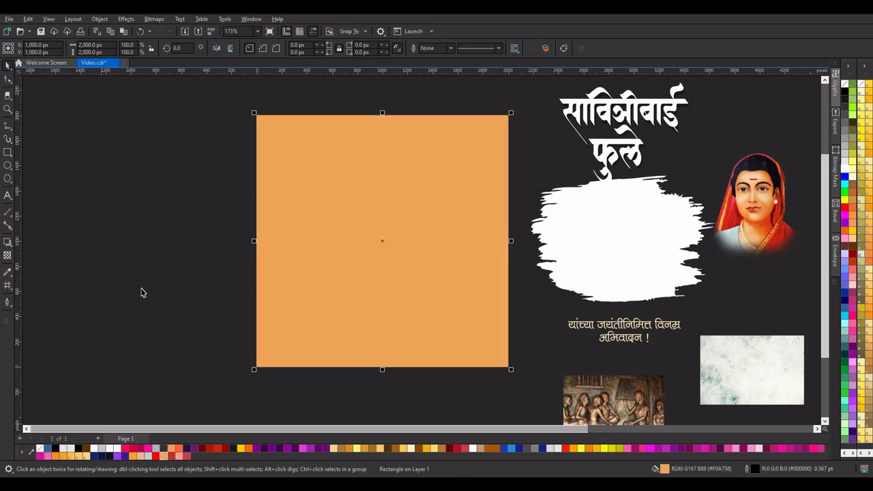
Apply a 5 × 5 mesh fill to the rectangle and colour its left-edge nodes below the top corner red #C63427
{"action": "left_click", "coordinate": [9, 290]}
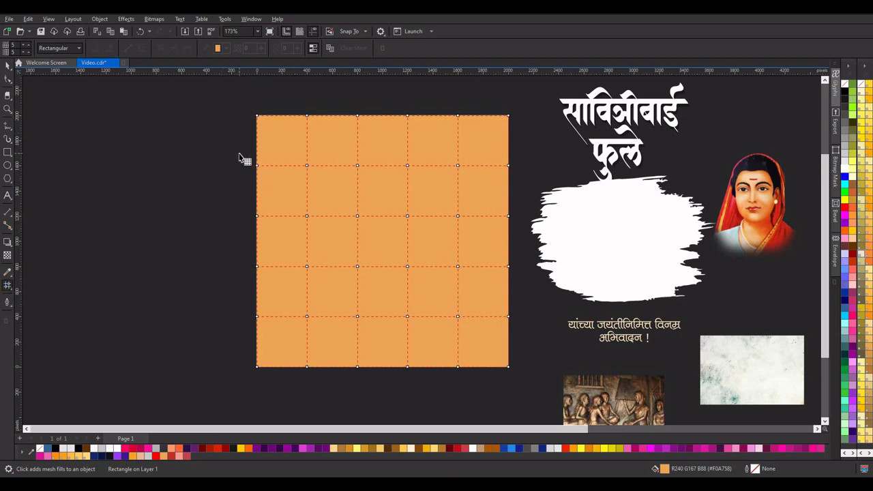
{"action": "left_click_drag", "start_coordinate": [239, 152], "coordinate": [271, 283]}
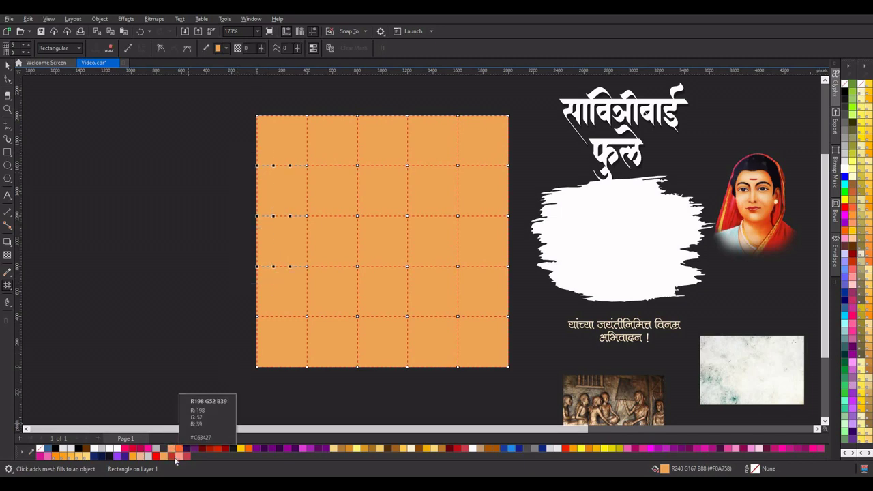
{"action": "left_click", "coordinate": [174, 457]}
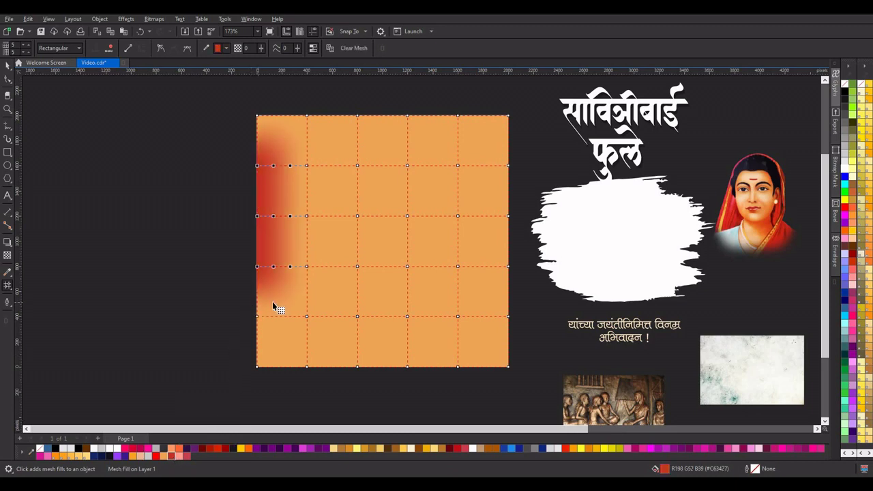
{"action": "left_click_drag", "start_coordinate": [246, 305], "coordinate": [283, 398]}
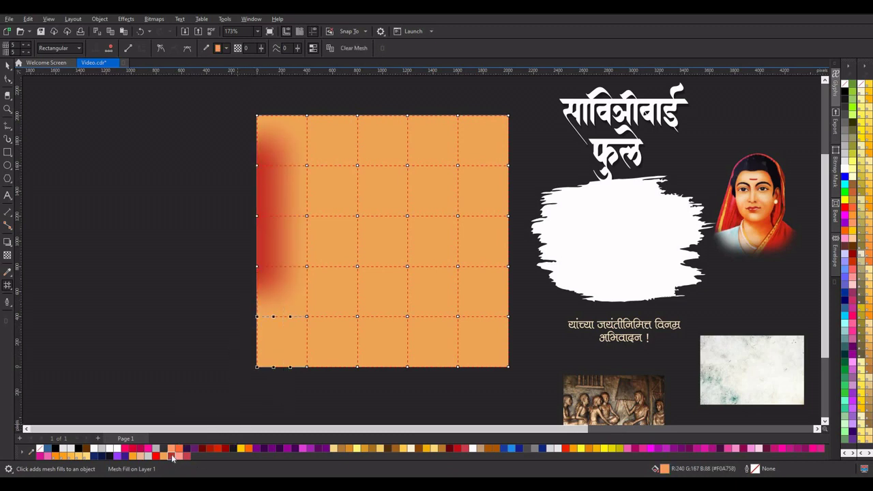
{"action": "left_click", "coordinate": [172, 457]}
Colour the four central mesh nodes pink #FF9E8F and the two nodes immediately left of them red #C63427
{"action": "left_click_drag", "start_coordinate": [335, 193], "coordinate": [431, 300]}
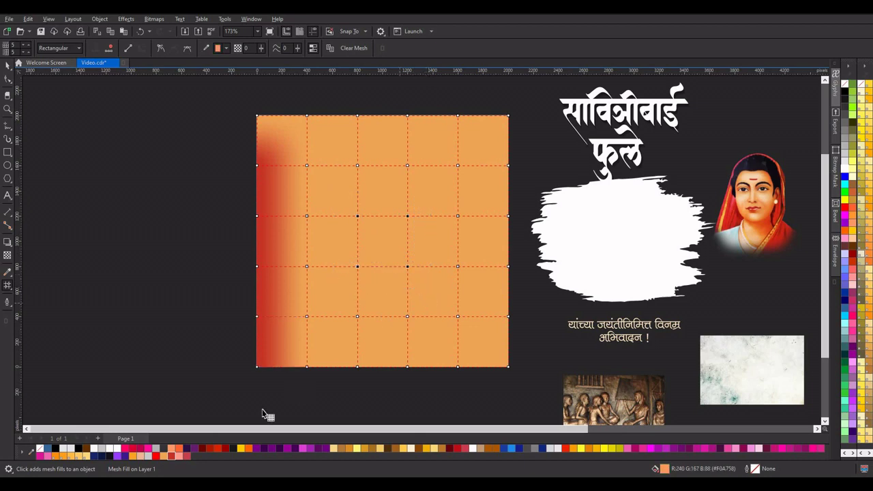
{"action": "left_click", "coordinate": [180, 457]}
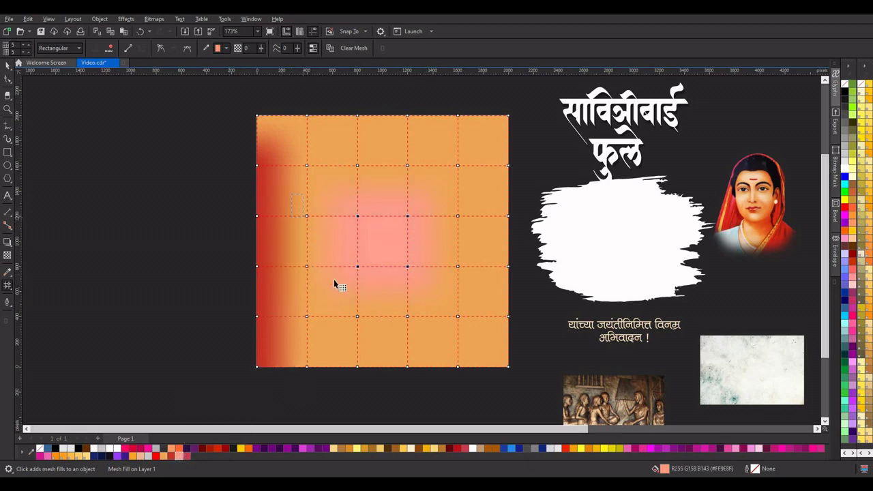
{"action": "left_click", "coordinate": [173, 457]}
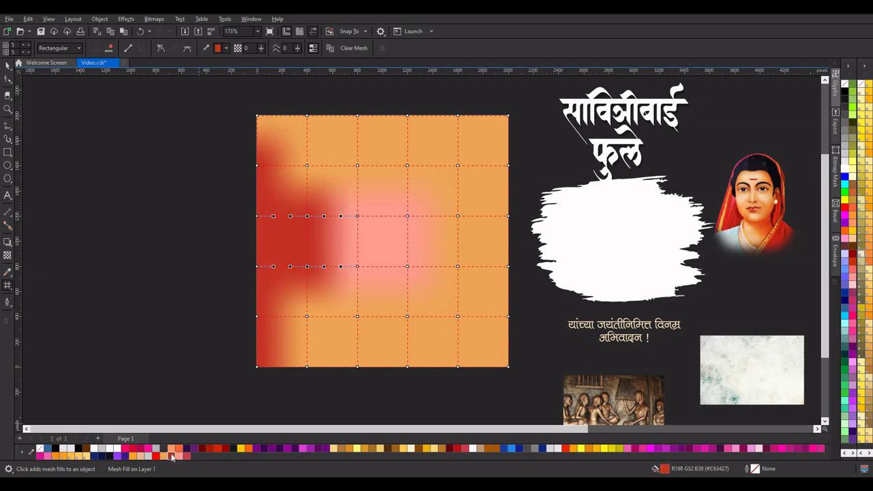
Colour the middle nodes of the two lowest mesh rows and the lower nodes of the two rightmost columns crimson #C6424F
{"action": "left_click_drag", "start_coordinate": [298, 308], "coordinate": [440, 395]}
{"action": "left_click", "coordinate": [188, 457]}
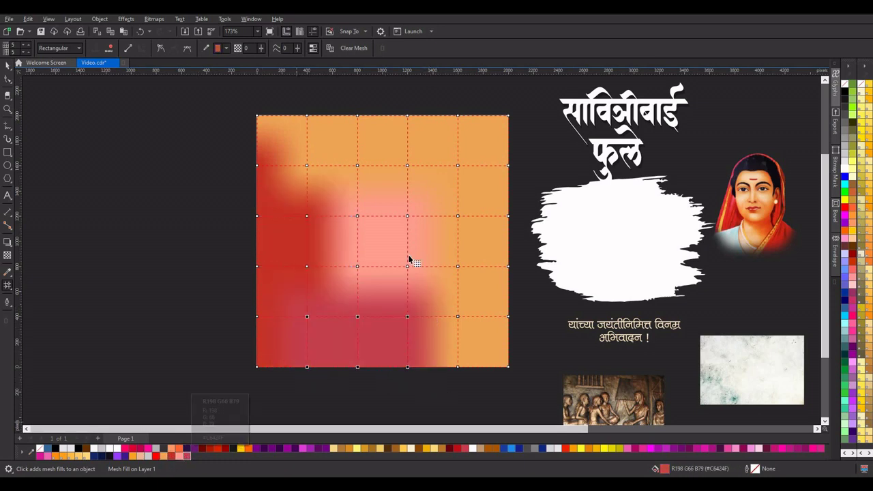
{"action": "left_click_drag", "start_coordinate": [448, 351], "coordinate": [443, 376]}
{"action": "left_click", "coordinate": [187, 456]}
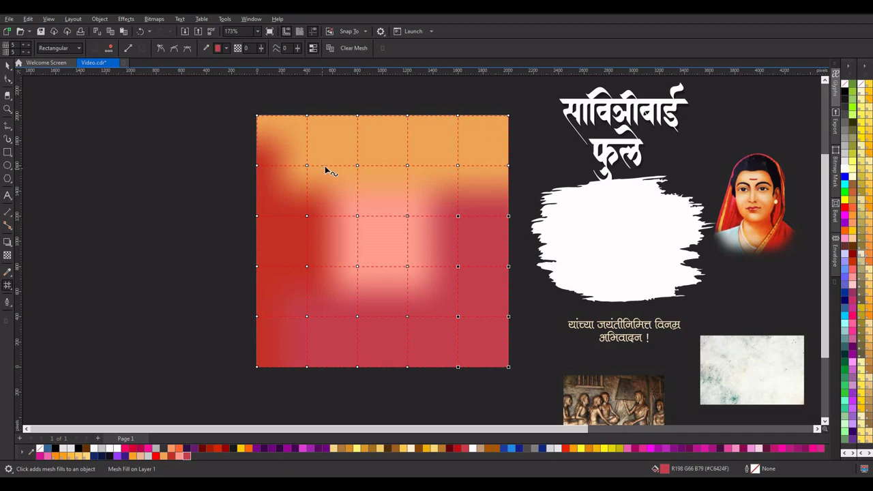
Colour the top-edge node nearest the left corner crimson #C6424F and delete the interior mesh node directly below it
{"action": "left_click_drag", "start_coordinate": [292, 107], "coordinate": [323, 139]}
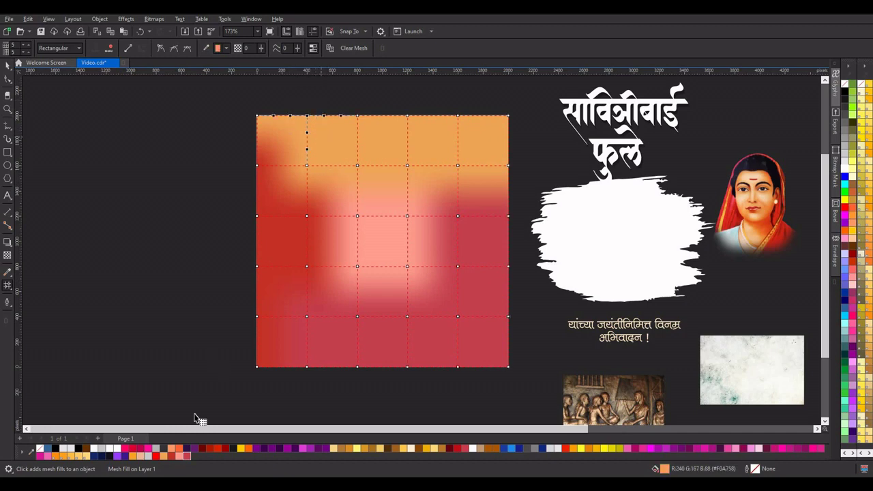
{"action": "left_click", "coordinate": [189, 455]}
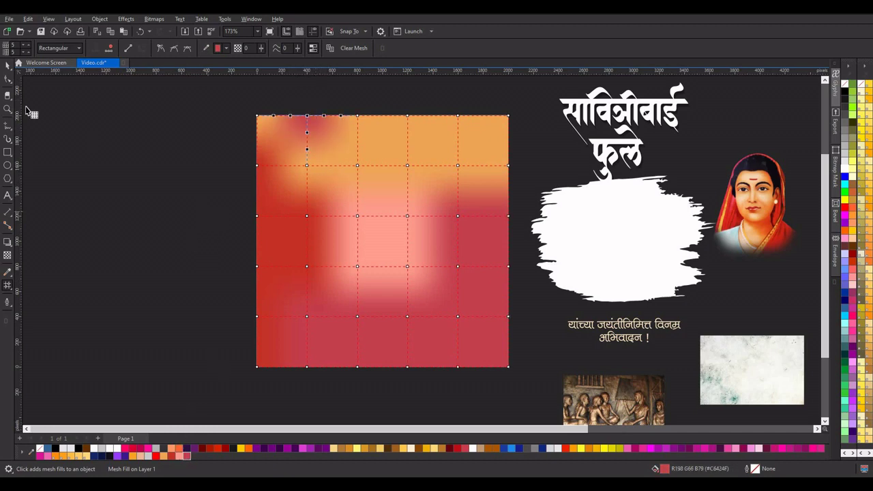
{"action": "left_click", "coordinate": [296, 197]}
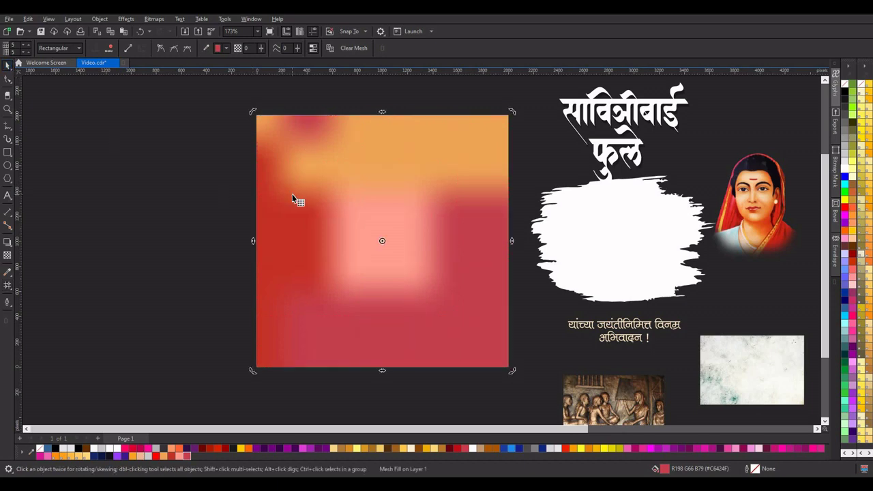
{"action": "left_click_drag", "start_coordinate": [295, 161], "coordinate": [324, 194]}
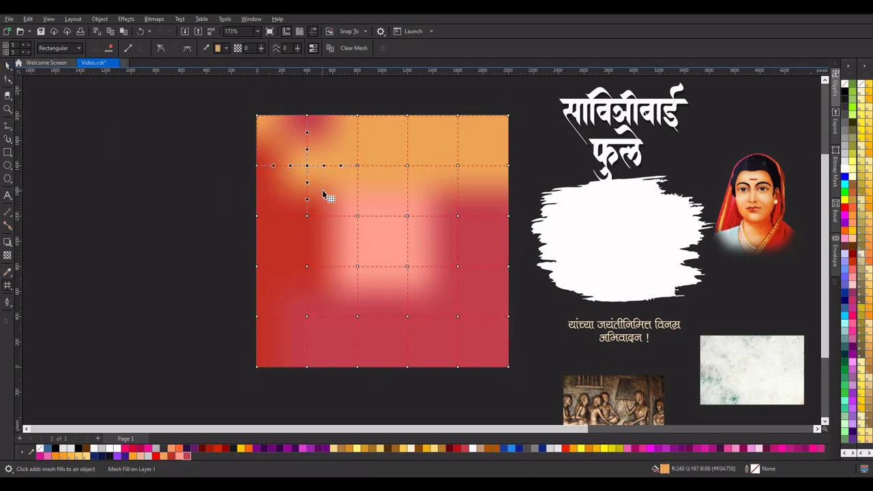
{"action": "key", "text": "Delete"}
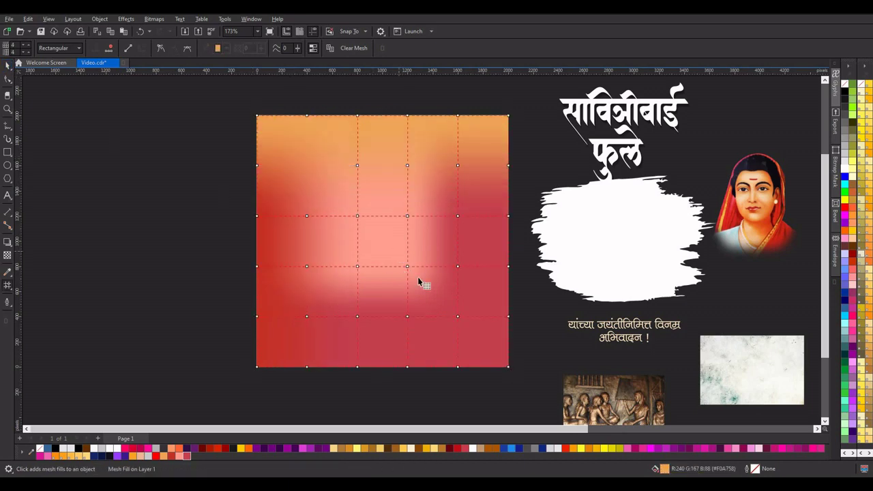
Try deleting the lower-right node of the central pink mesh area and undo the deletion
{"action": "left_click_drag", "start_coordinate": [437, 298], "coordinate": [437, 298]}
{"action": "key", "text": "Delete"}
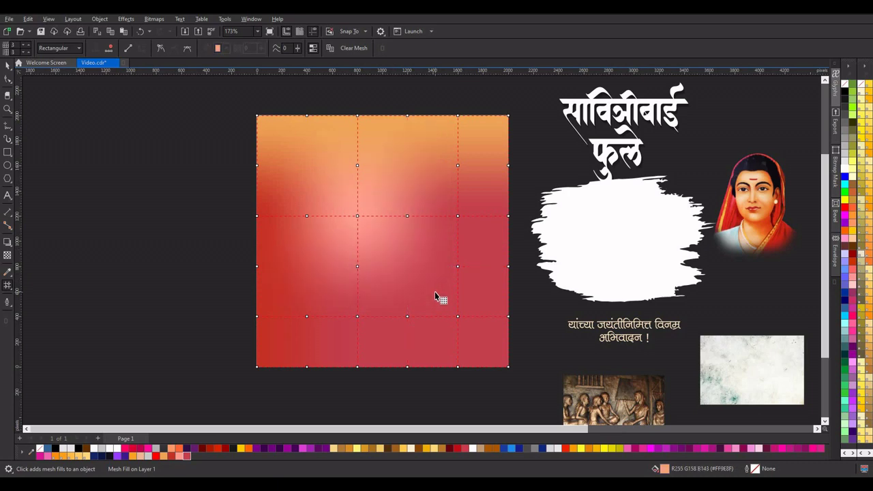
{"action": "key", "text": "ctrl+z"}
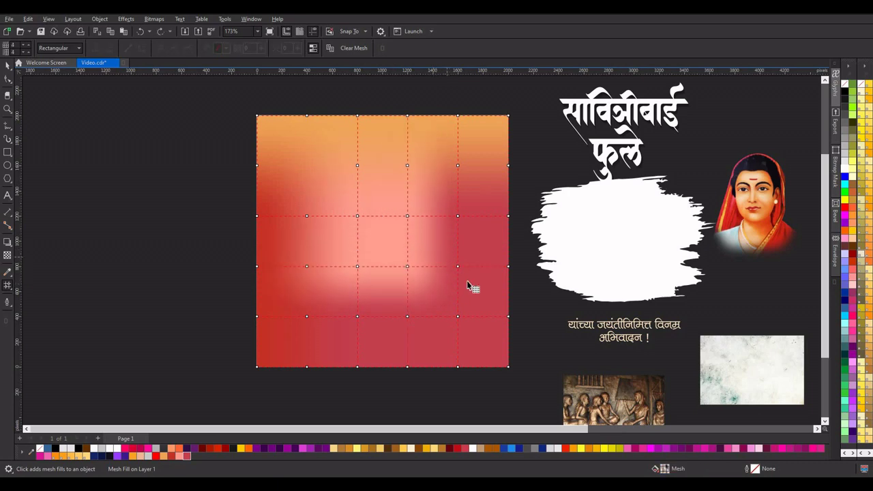
Delete the mesh node just right of the central area's lower-right node
{"action": "left_click", "coordinate": [467, 280]}
{"action": "key", "text": "Delete"}
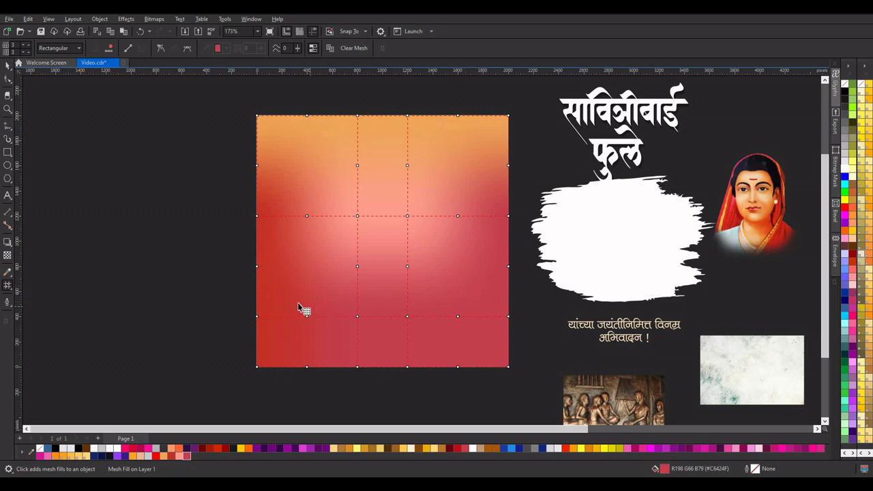
Try deleting the mesh nodes along the lowest interior row and undo the deletion
{"action": "left_click_drag", "start_coordinate": [298, 304], "coordinate": [425, 341]}
{"action": "key", "text": "Delete"}
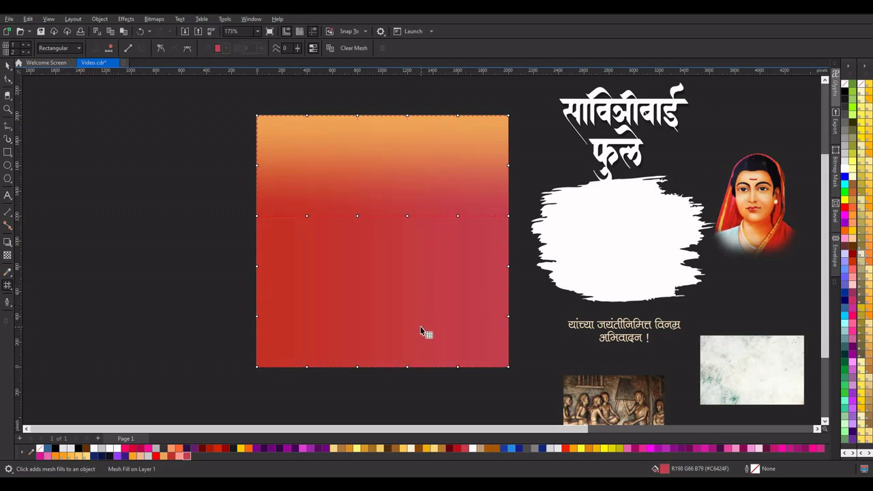
{"action": "key", "text": "ctrl+z"}
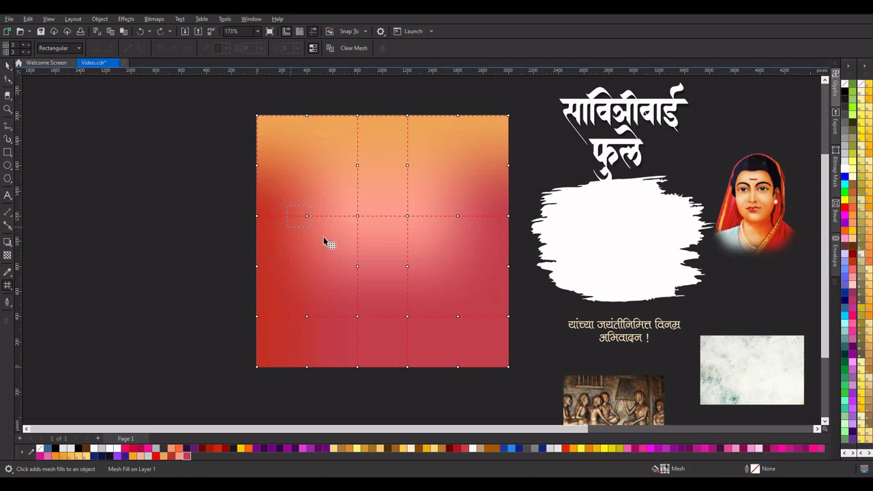
Delete the nodes on either side of the pink centre along the upper interior mesh line and finish mesh editing
{"action": "left_click_drag", "start_coordinate": [436, 206], "coordinate": [474, 242]}
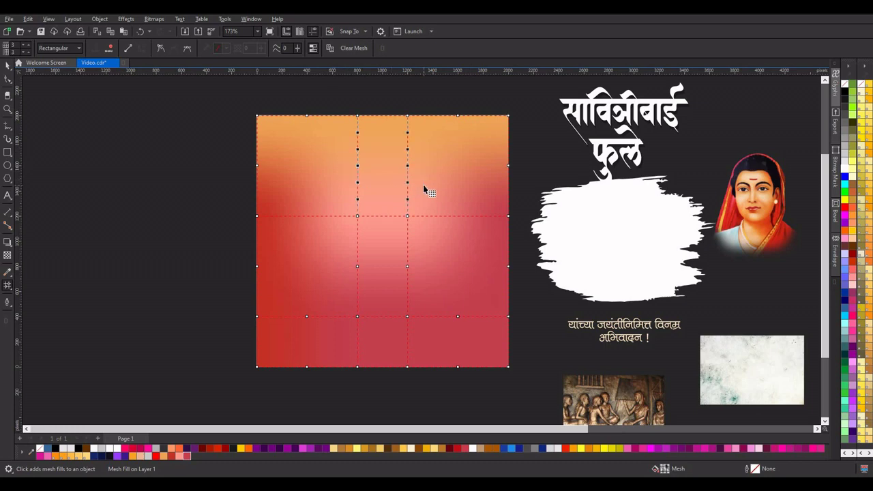
{"action": "key", "text": "Escape"}
{"action": "left_click", "coordinate": [7, 67]}
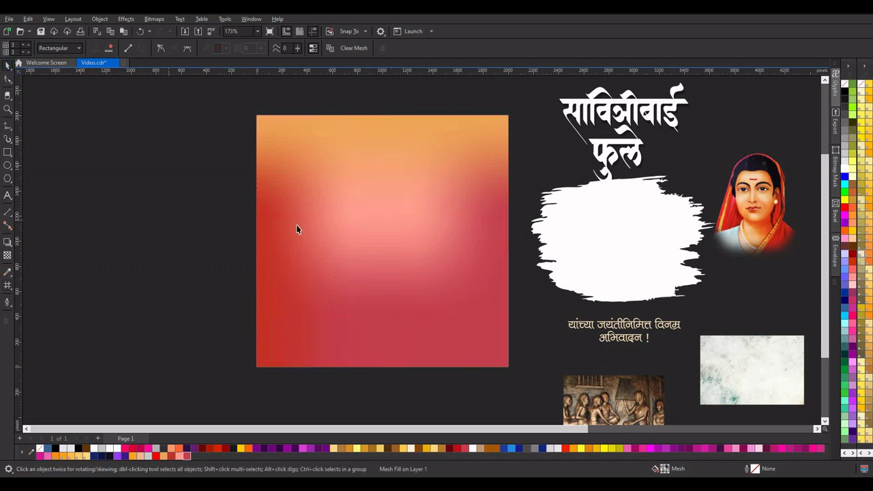
{"action": "scroll", "coordinate": [415, 230], "scroll_direction": "down", "scroll_amount": 1}
{"action": "scroll", "coordinate": [404, 222], "scroll_direction": "up", "scroll_amount": 1}
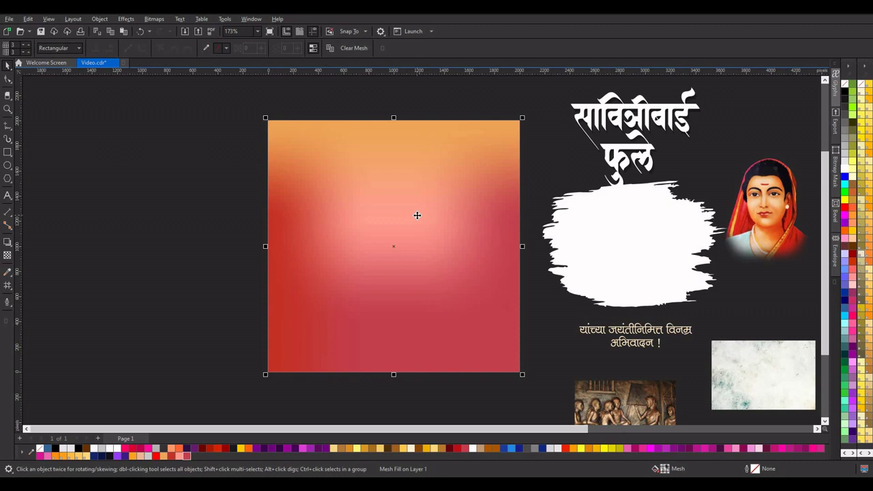
{"action": "key", "text": "Escape"}
{"action": "scroll", "coordinate": [484, 208], "scroll_direction": "up", "scroll_amount": 1}
{"action": "scroll", "coordinate": [384, 201], "scroll_direction": "down", "scroll_amount": 2}
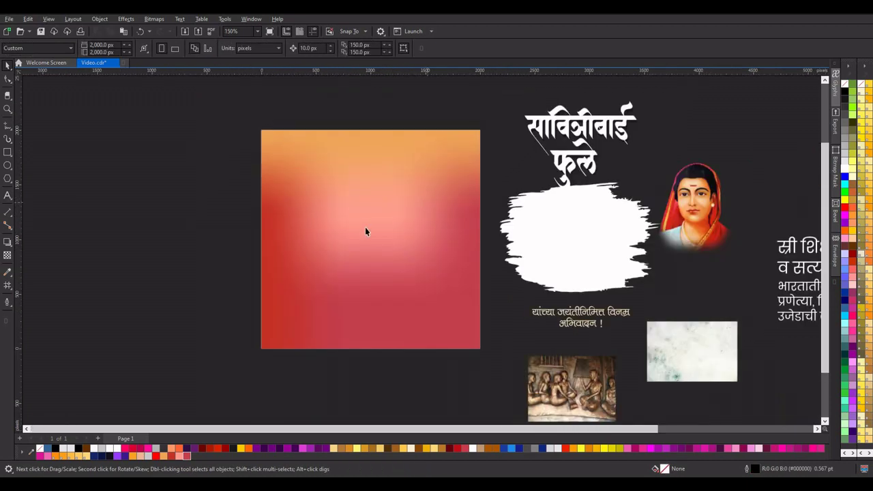
{"action": "scroll", "coordinate": [365, 230], "scroll_direction": "up", "scroll_amount": 1}
{"action": "left_click", "coordinate": [421, 228]}
Move the pale grunge texture image over the gradient background and enlarge it to about 2,130 × 1,421 px
{"action": "scroll", "coordinate": [440, 244], "scroll_direction": "down", "scroll_amount": 1}
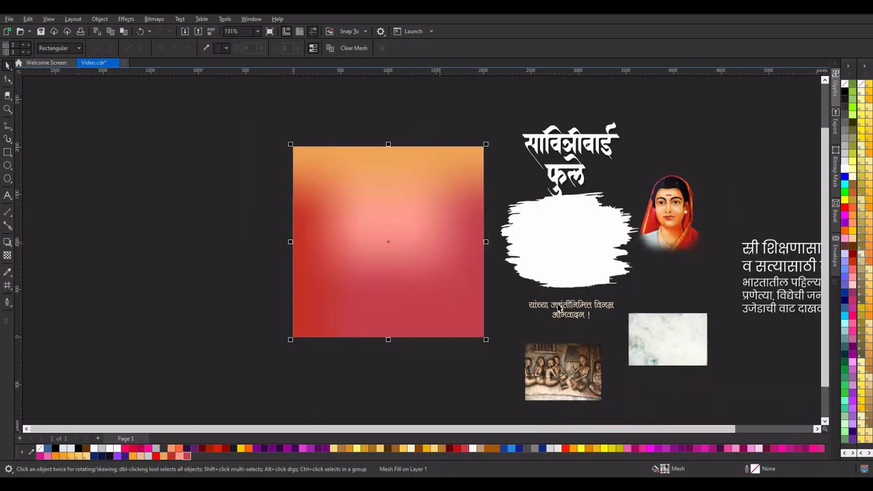
{"action": "left_click_drag", "start_coordinate": [669, 354], "coordinate": [496, 313]}
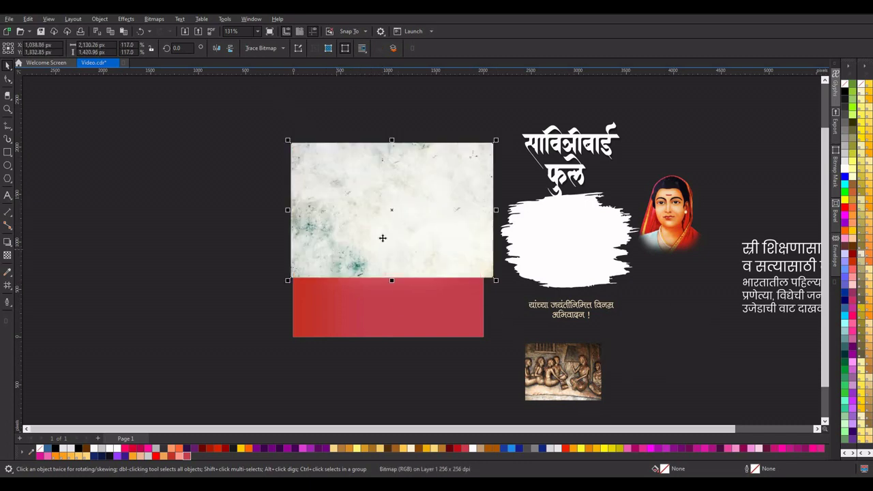
Bring the title, brush shape, portrait, texts and relief photo beside the page to the front, and select the texture image
{"action": "scroll", "coordinate": [382, 238], "scroll_direction": "down", "scroll_amount": 2}
{"action": "left_click_drag", "start_coordinate": [670, 163], "coordinate": [404, 360]}
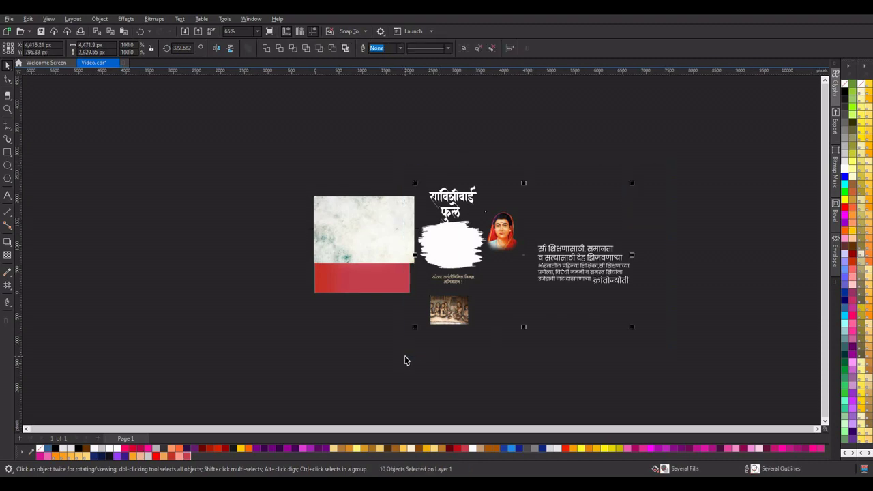
{"action": "key", "text": "Page_Up"}
{"action": "key", "text": "Escape"}
{"action": "left_click", "coordinate": [374, 254]}
{"action": "scroll", "coordinate": [374, 254], "scroll_direction": "up", "scroll_amount": 2}
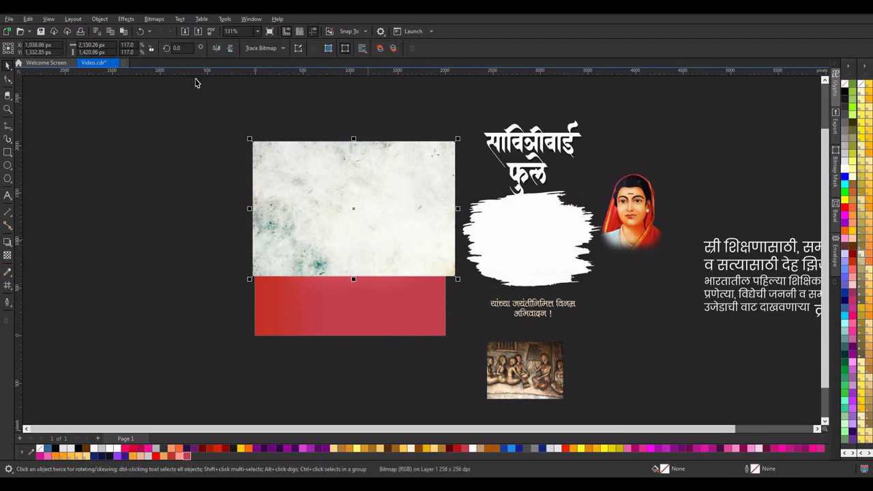
Try rotating the texture image freehand and undo the rotation
{"action": "left_click", "coordinate": [344, 222]}
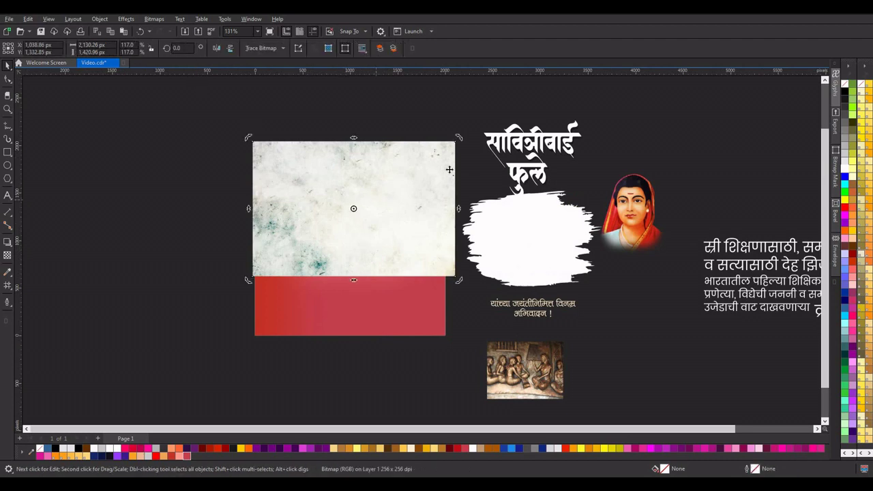
{"action": "mouse_move", "coordinate": [465, 142]}
{"action": "left_mouse_down"}
{"action": "mouse_move", "coordinate": [330, 114]}
{"action": "mouse_move", "coordinate": [298, 126]}
{"action": "left_mouse_up"}
{"action": "key", "text": "ctrl+z"}
Rotate the texture image 90° and stretch it to about 2,120 × 2,269 px, covering the whole gradient square
{"action": "key", "text": "BackSpace"}
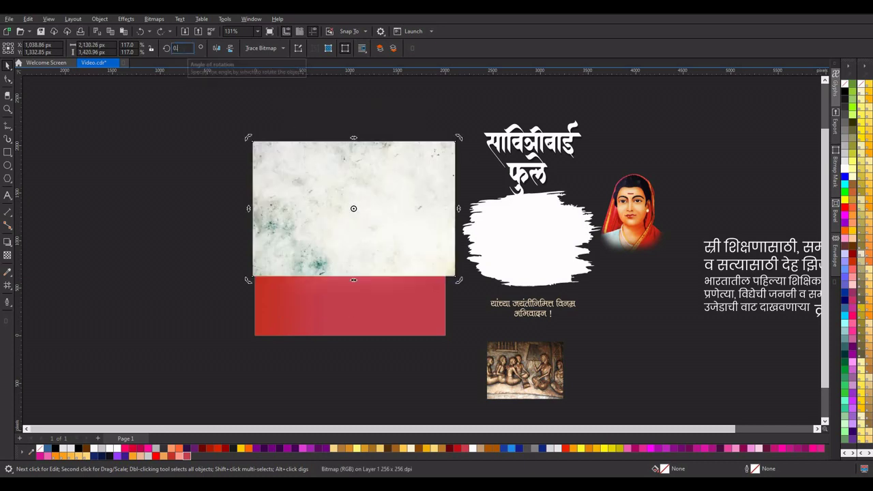
{"action": "key", "text": "Return"}
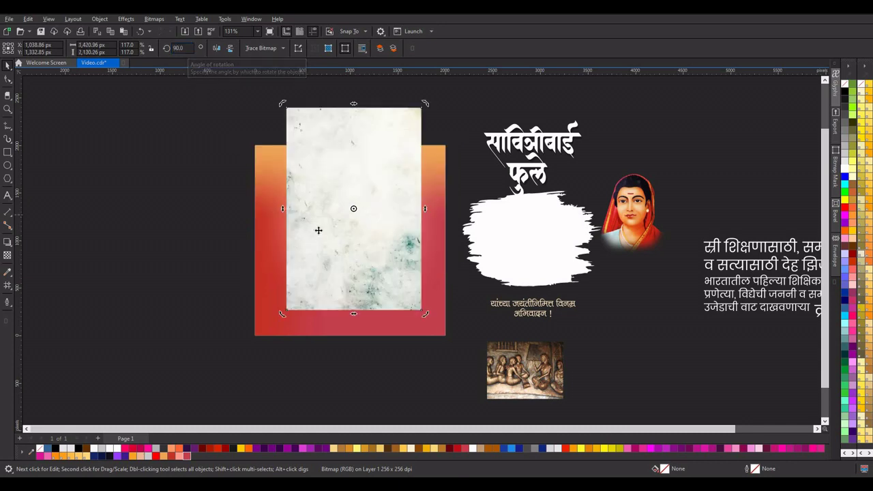
{"action": "left_click_drag", "start_coordinate": [327, 245], "coordinate": [294, 263]}
{"action": "left_click_drag", "start_coordinate": [381, 326], "coordinate": [399, 341]}
{"action": "left_click_drag", "start_coordinate": [399, 236], "coordinate": [457, 266]}
Give the texture image a uniform transparency of 34 with the Multiply merge mode
{"action": "left_click", "coordinate": [8, 257]}
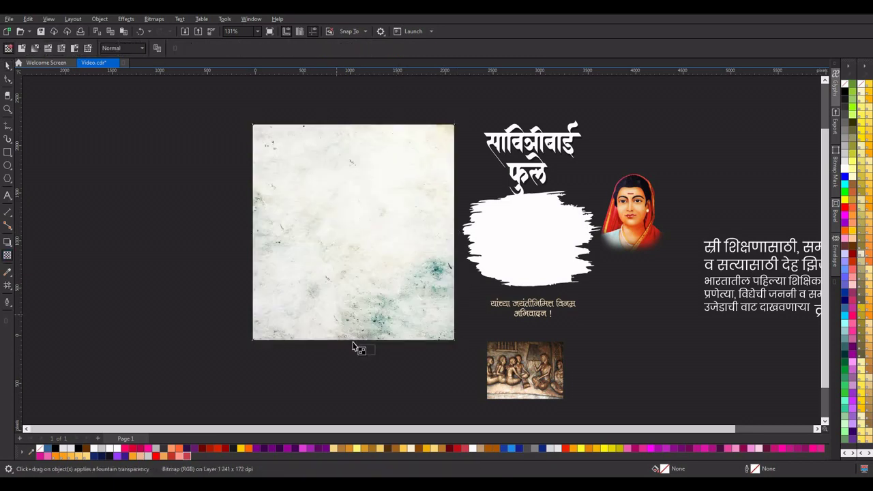
{"action": "left_click", "coordinate": [356, 347]}
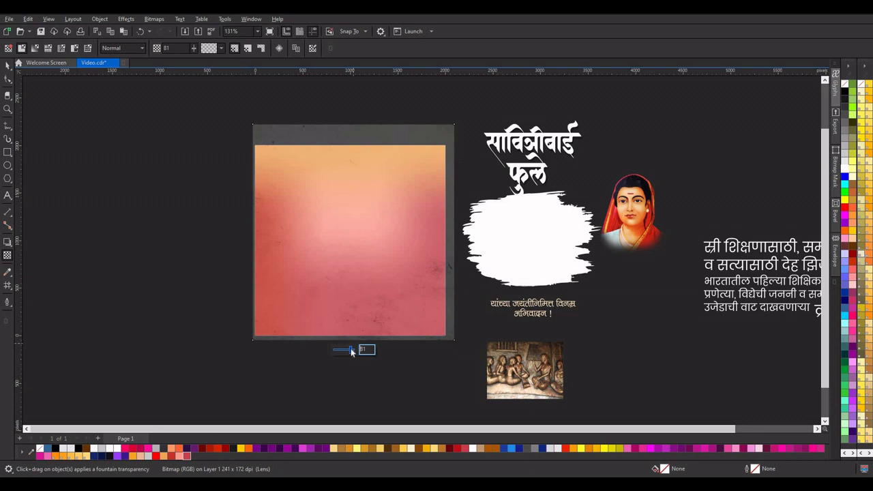
{"action": "left_click_drag", "start_coordinate": [349, 352], "coordinate": [353, 351]}
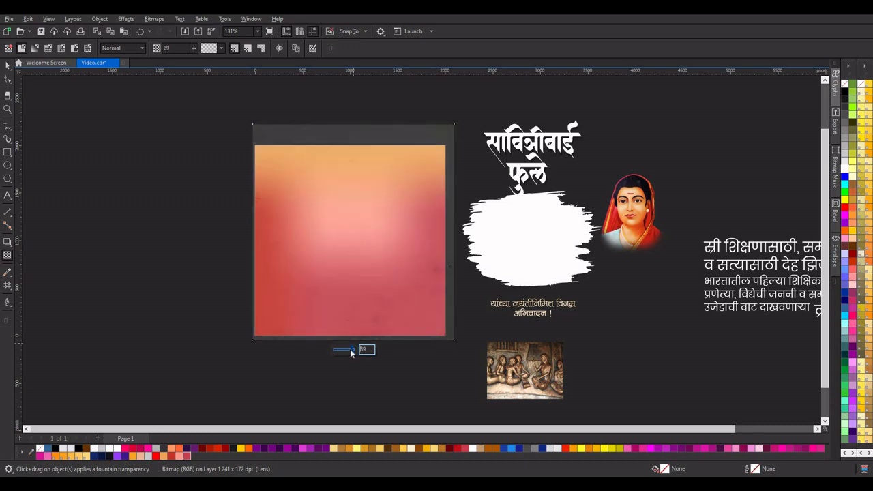
{"action": "left_click_drag", "start_coordinate": [351, 352], "coordinate": [352, 352]}
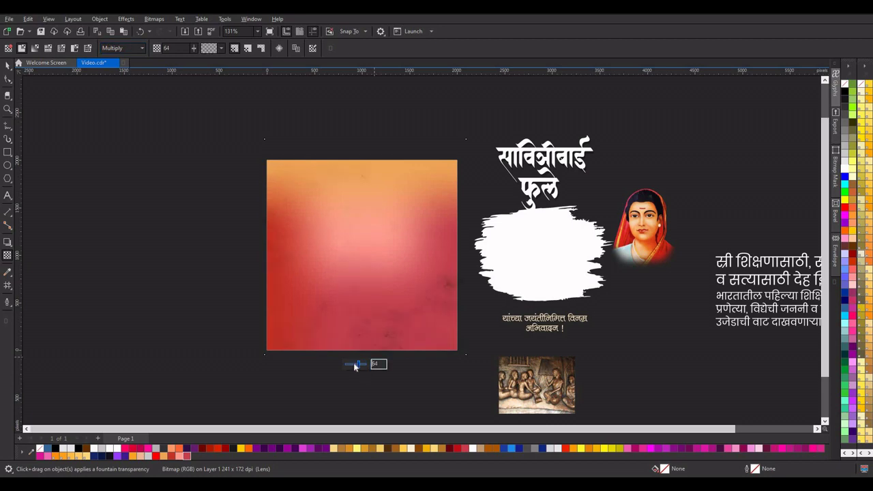
{"action": "left_click_drag", "start_coordinate": [364, 368], "coordinate": [356, 366]}
{"action": "left_click", "coordinate": [7, 66]}
{"action": "key", "text": "space"}
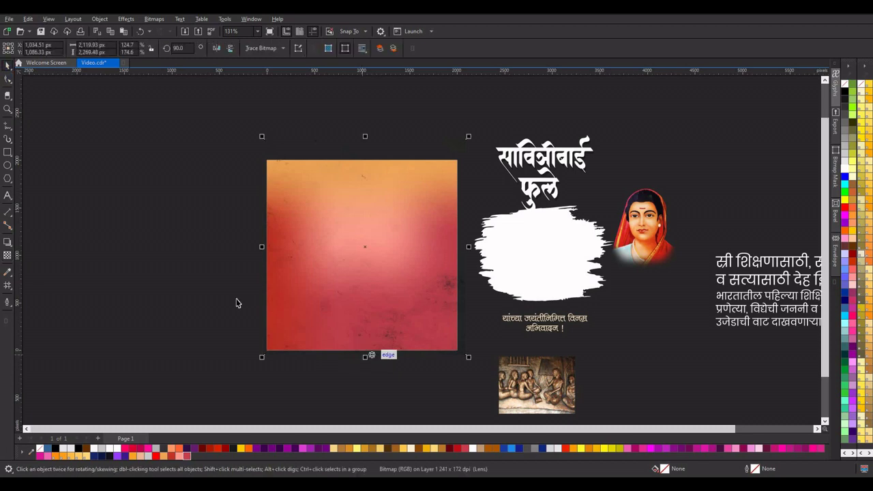
{"action": "key", "text": "space"}
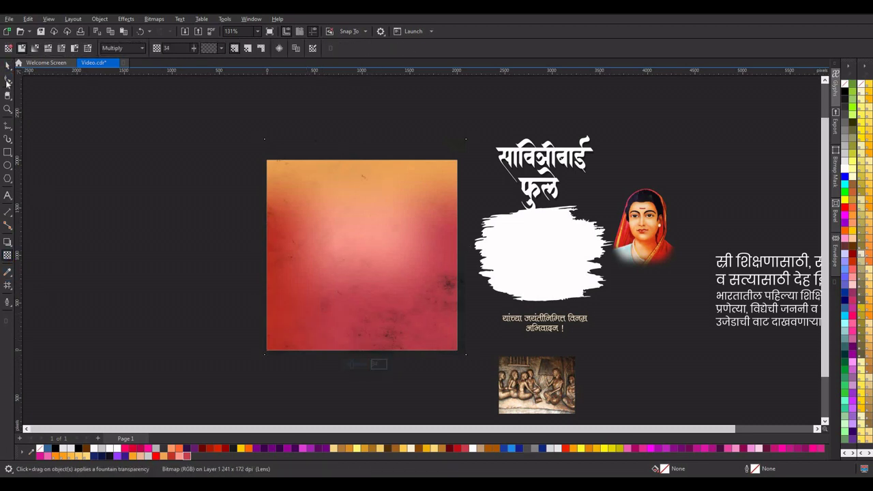
{"action": "left_click", "coordinate": [7, 65]}
Reset the texture image's RGB tone curve and apply a new one with points at about X 187, Y 215 and X 50, Y 48
{"action": "scroll", "coordinate": [406, 257], "scroll_direction": "up", "scroll_amount": 2}
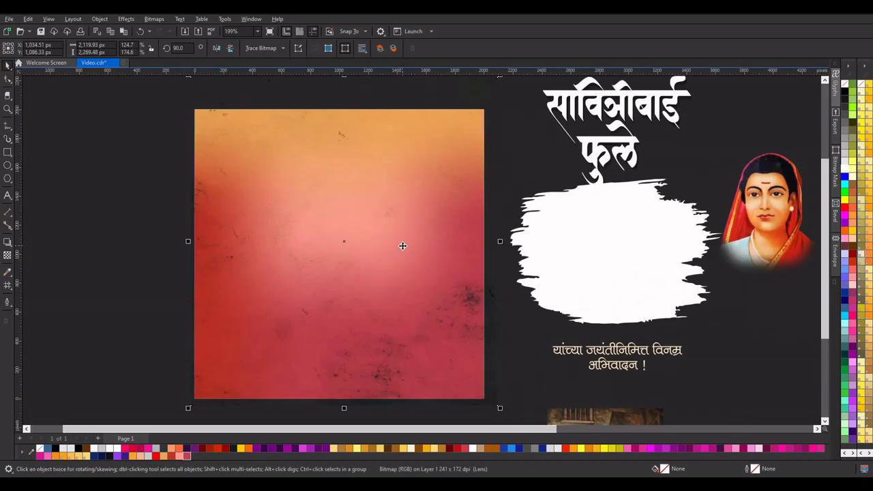
{"action": "left_click", "coordinate": [126, 19]}
{"action": "mouse_move", "coordinate": [181, 56]}
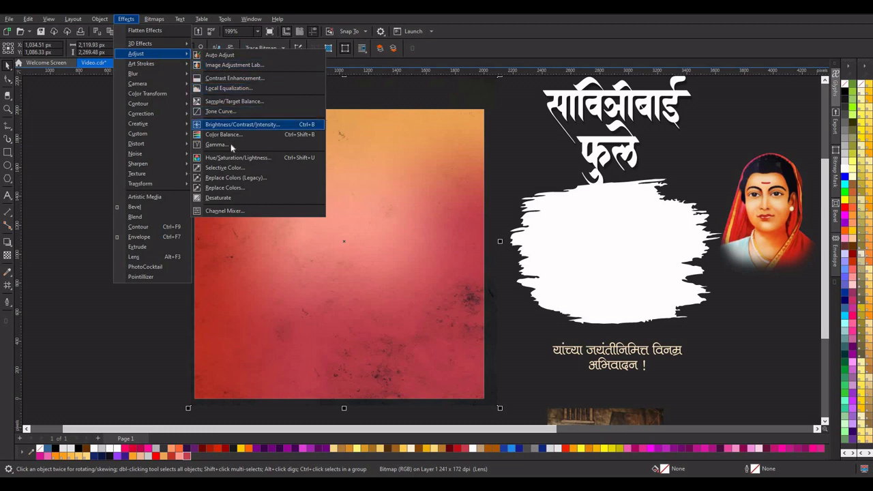
{"action": "left_click", "coordinate": [239, 112]}
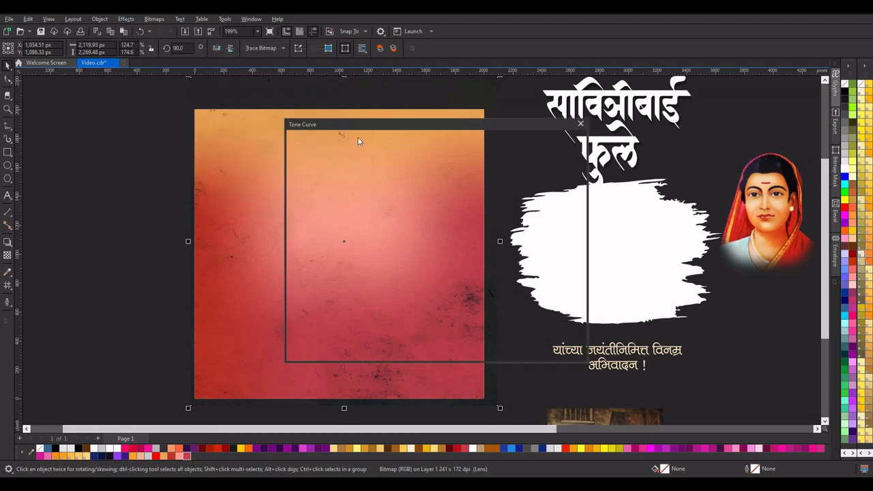
{"action": "left_click_drag", "start_coordinate": [360, 130], "coordinate": [529, 104]}
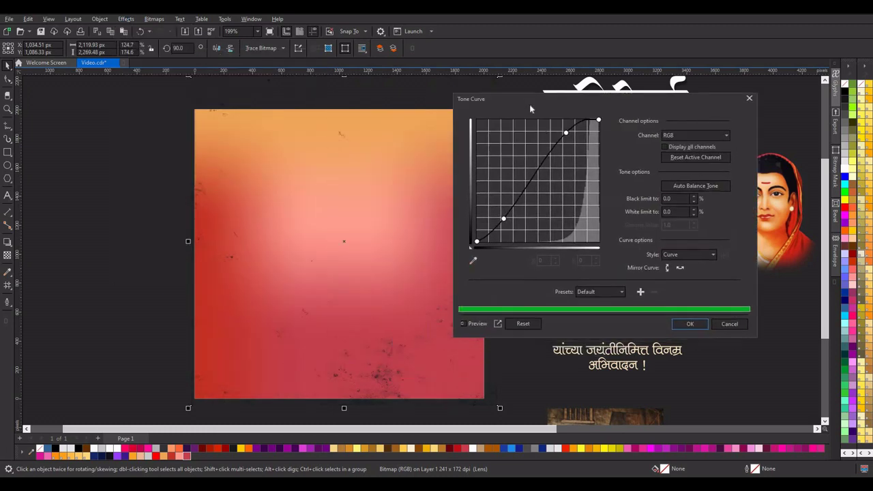
{"action": "left_click", "coordinate": [671, 157]}
{"action": "mouse_move", "coordinate": [572, 148]}
{"action": "left_mouse_down"}
{"action": "mouse_move", "coordinate": [580, 137]}
{"action": "mouse_move", "coordinate": [567, 141]}
{"action": "left_mouse_up"}
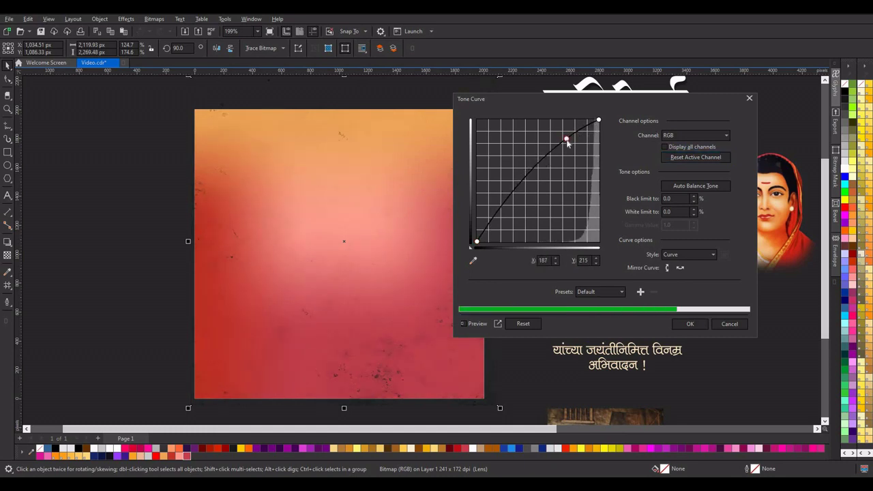
{"action": "left_click_drag", "start_coordinate": [502, 217], "coordinate": [501, 222]}
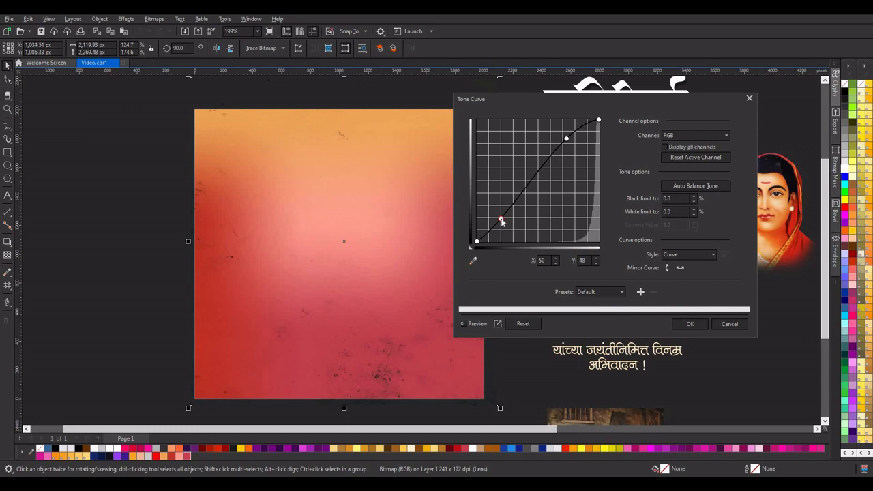
{"action": "left_click", "coordinate": [687, 324]}
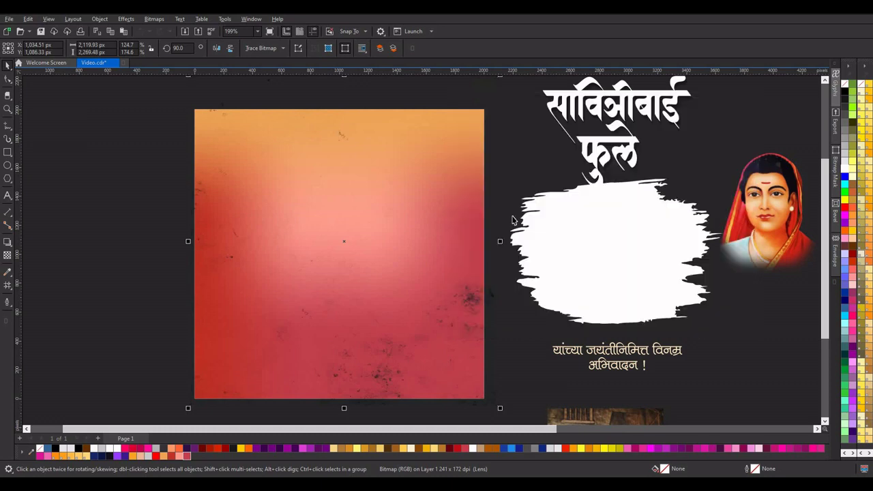
Send the texture image to the back of the page
{"action": "left_click", "coordinate": [489, 156]}
{"action": "right_click", "coordinate": [489, 160]}
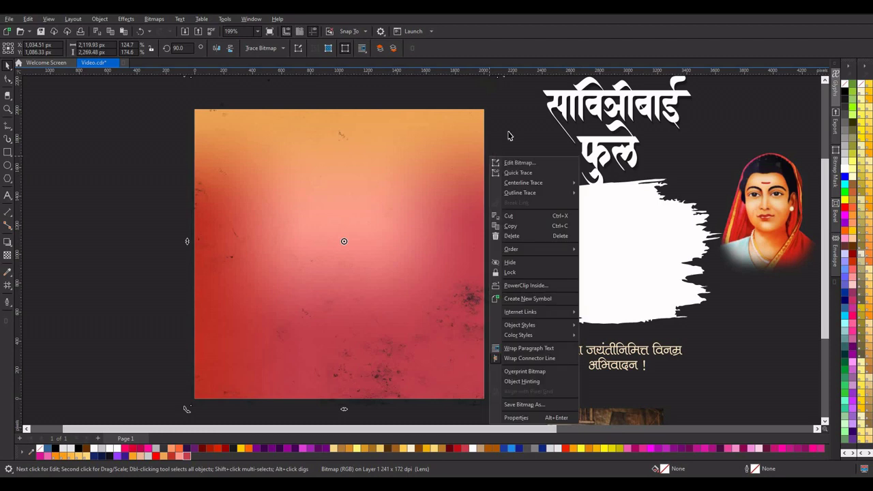
{"action": "left_click", "coordinate": [486, 149]}
{"action": "right_click", "coordinate": [489, 153]}
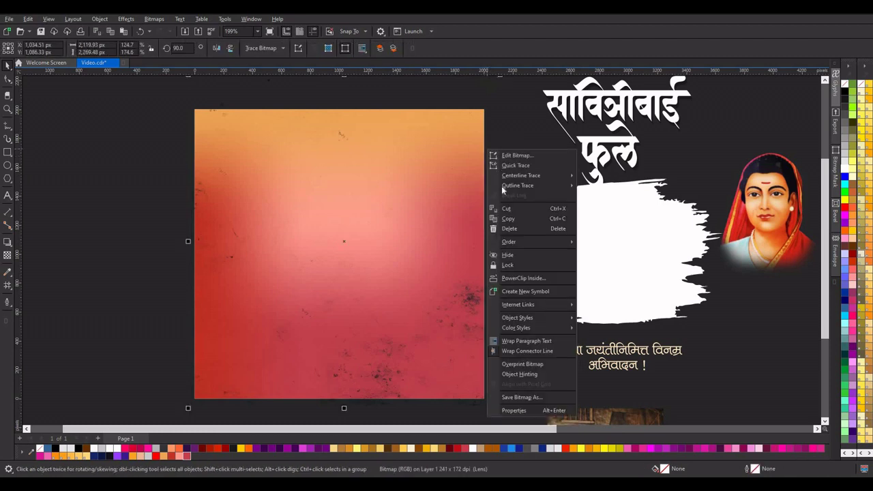
{"action": "mouse_move", "coordinate": [543, 242]}
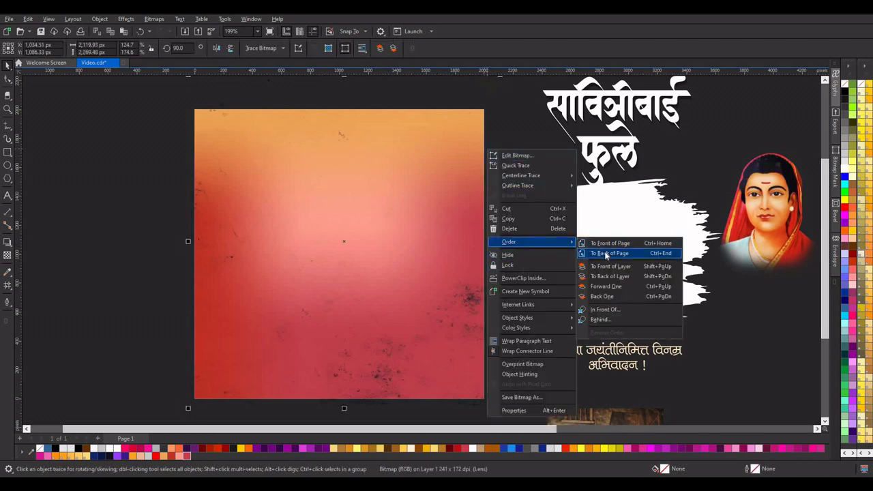
{"action": "left_click", "coordinate": [606, 253]}
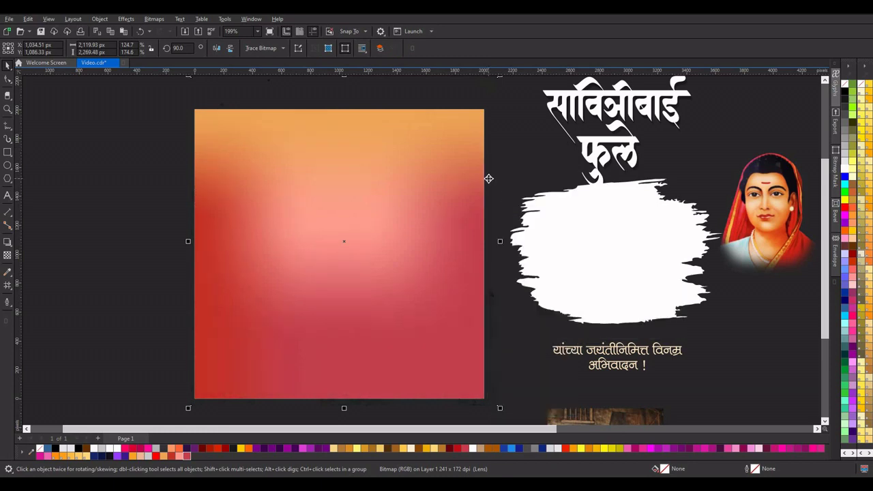
Try to PowerClip the texture image inside the gradient square
{"action": "right_click", "coordinate": [489, 179]}
{"action": "left_click", "coordinate": [525, 294]}
{"action": "left_click", "coordinate": [460, 254]}
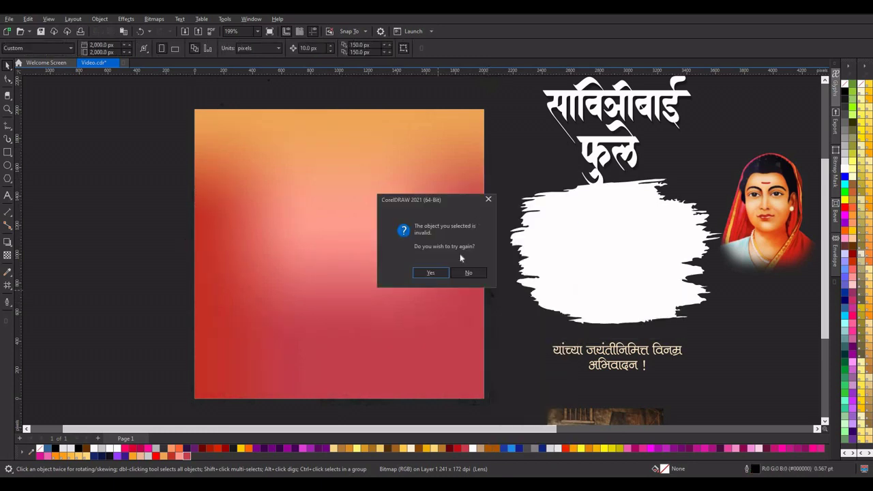
{"action": "key", "text": "Return"}
{"action": "left_click", "coordinate": [320, 324]}
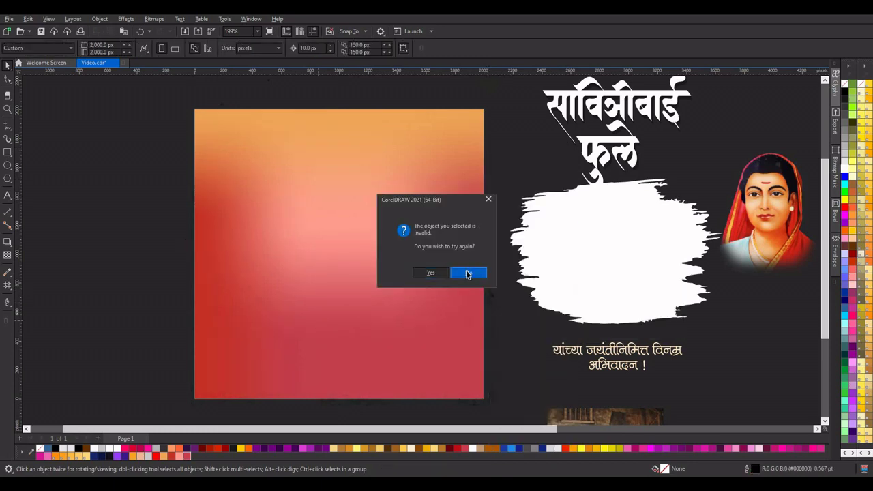
{"action": "left_click", "coordinate": [468, 273]}
{"action": "scroll", "coordinate": [416, 234], "scroll_direction": "down", "scroll_amount": 2}
Bring the texture image to the front of the page and crop it to the gradient square's edges, about 1,995 × 1,997 px
{"action": "left_click", "coordinate": [367, 141]}
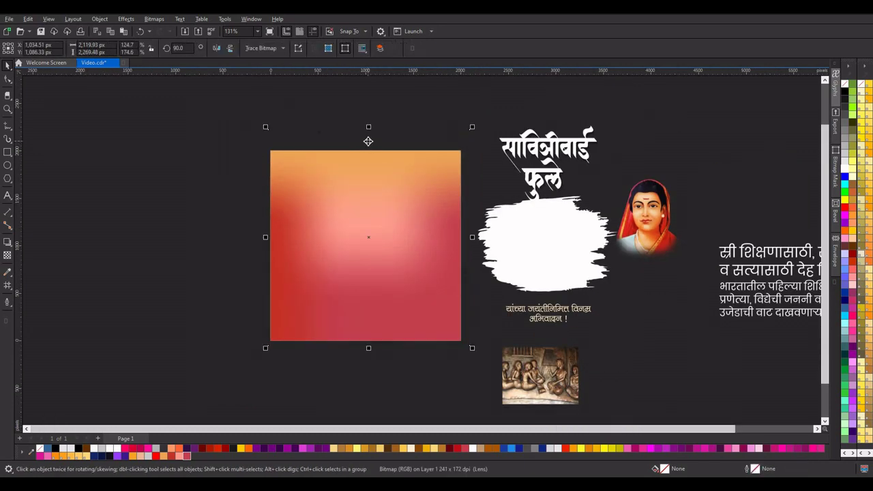
{"action": "right_click", "coordinate": [368, 141]}
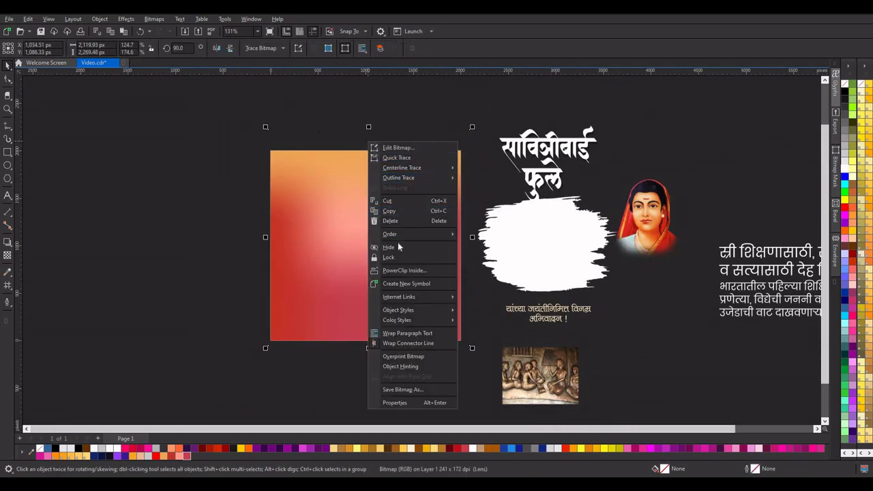
{"action": "mouse_move", "coordinate": [409, 234]}
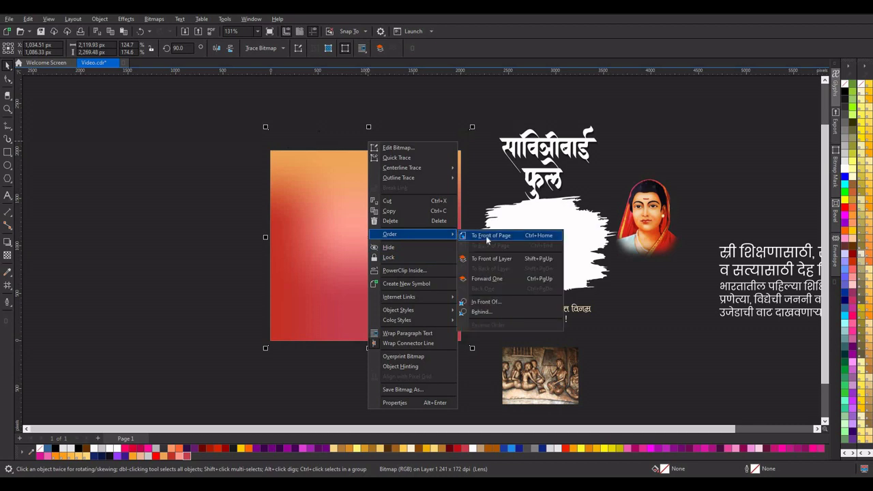
{"action": "left_click", "coordinate": [488, 234]}
{"action": "scroll", "coordinate": [337, 151], "scroll_direction": "up", "scroll_amount": 1}
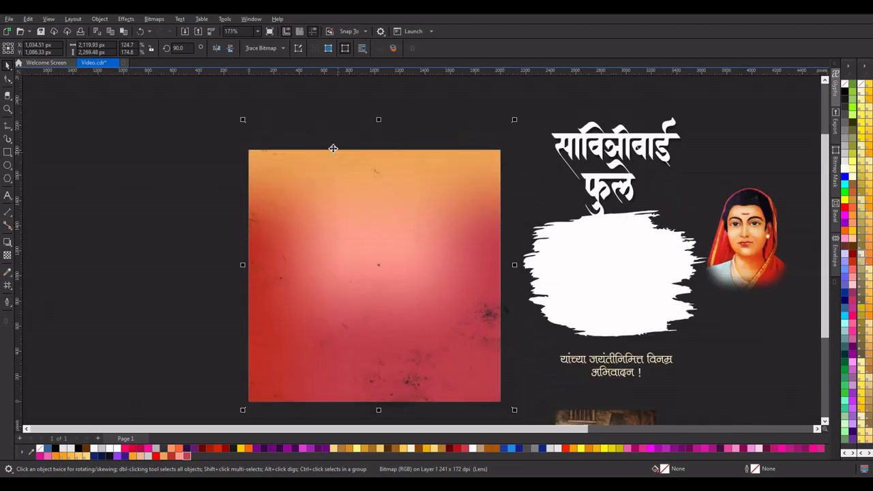
{"action": "left_click", "coordinate": [7, 80]}
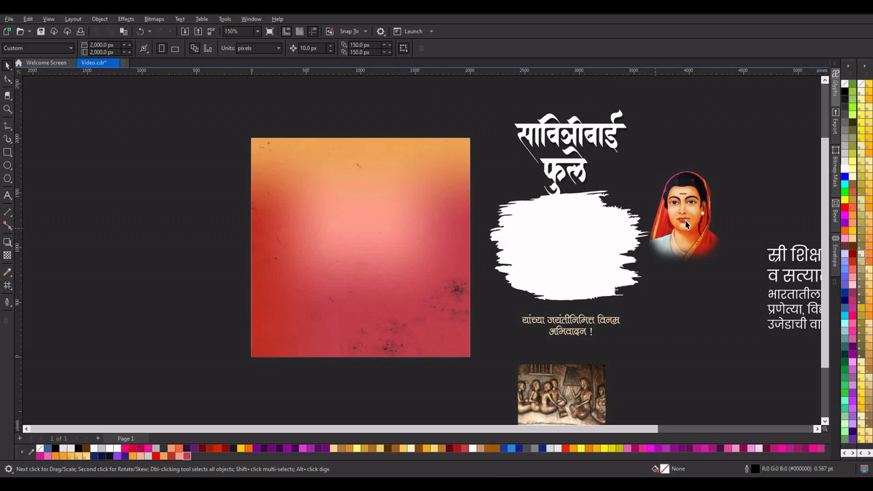
Move the portrait onto the right half of the gradient square and enlarge it until it nearly reaches the right edge
{"action": "left_click_drag", "start_coordinate": [688, 219], "coordinate": [429, 249]}
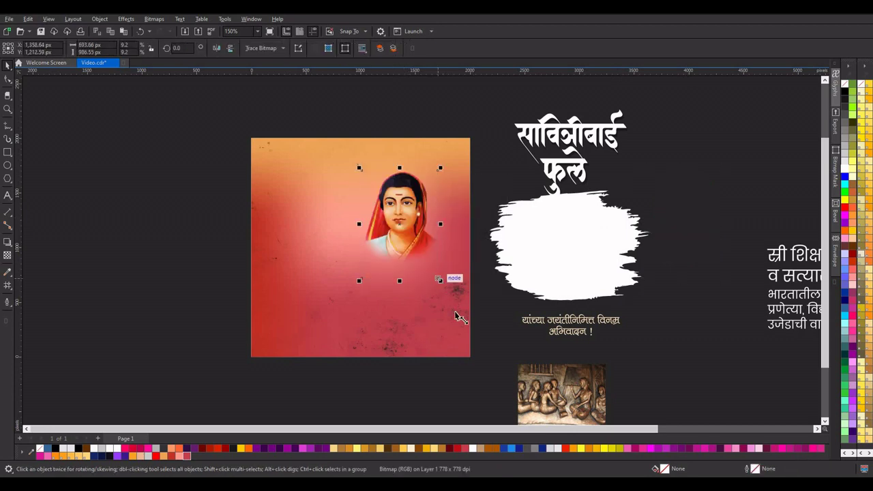
{"action": "left_click_drag", "start_coordinate": [439, 279], "coordinate": [469, 325]}
{"action": "left_click_drag", "start_coordinate": [424, 254], "coordinate": [414, 261]}
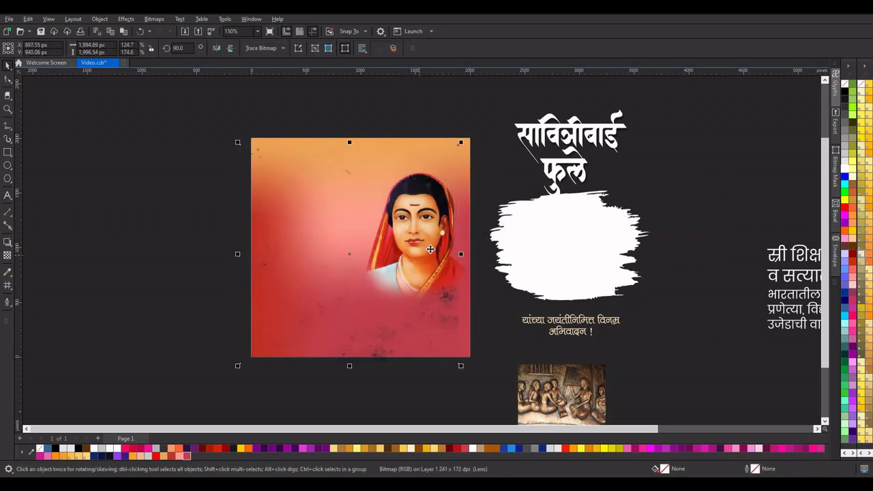
{"action": "key", "text": "ctrl+z"}
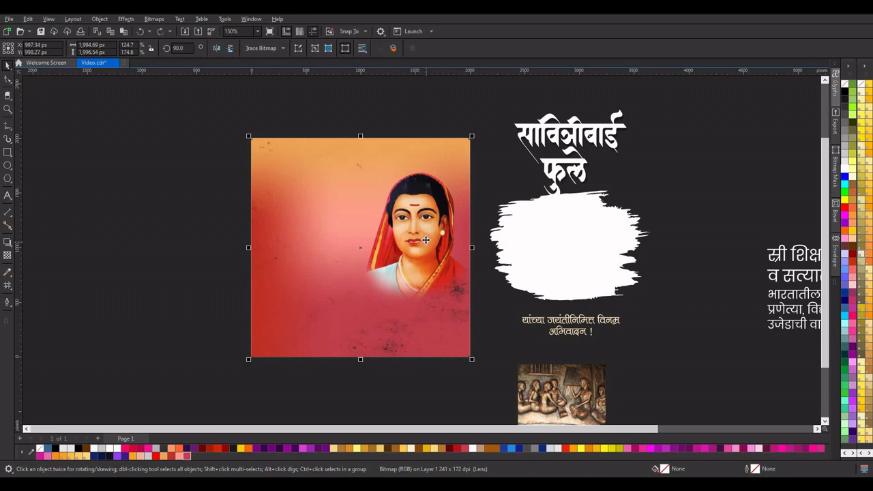
{"action": "left_click", "coordinate": [494, 159]}
{"action": "left_click_drag", "start_coordinate": [318, 328], "coordinate": [338, 342]}
{"action": "left_click", "coordinate": [412, 254]}
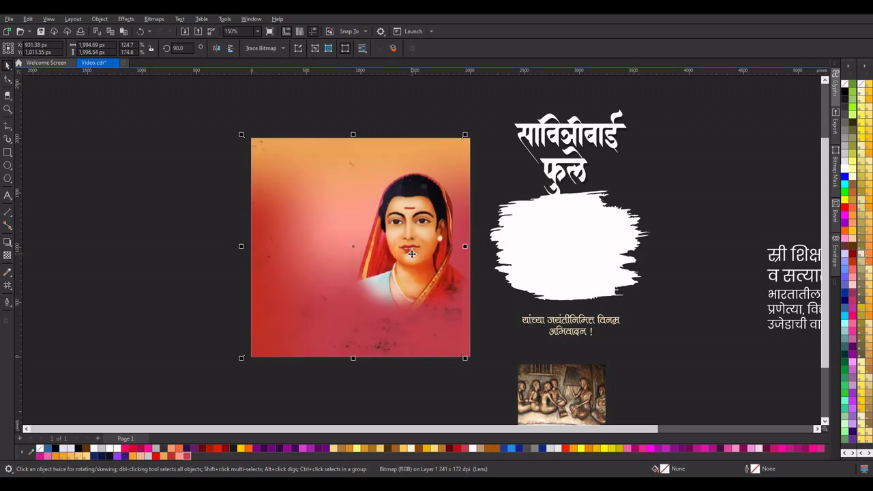
Try to PowerClip the cropped texture image inside the square background behind the portrait
{"action": "right_click", "coordinate": [430, 146]}
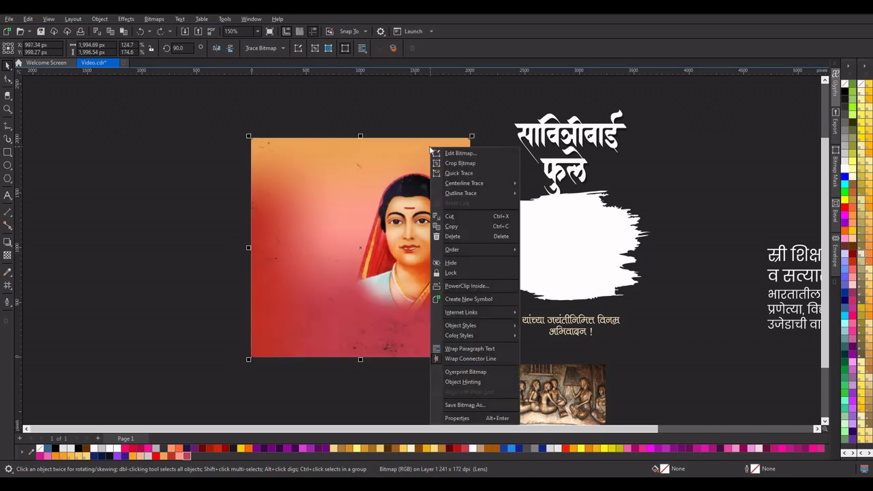
{"action": "left_click", "coordinate": [478, 287]}
{"action": "left_click", "coordinate": [341, 359]}
{"action": "left_click", "coordinate": [468, 273]}
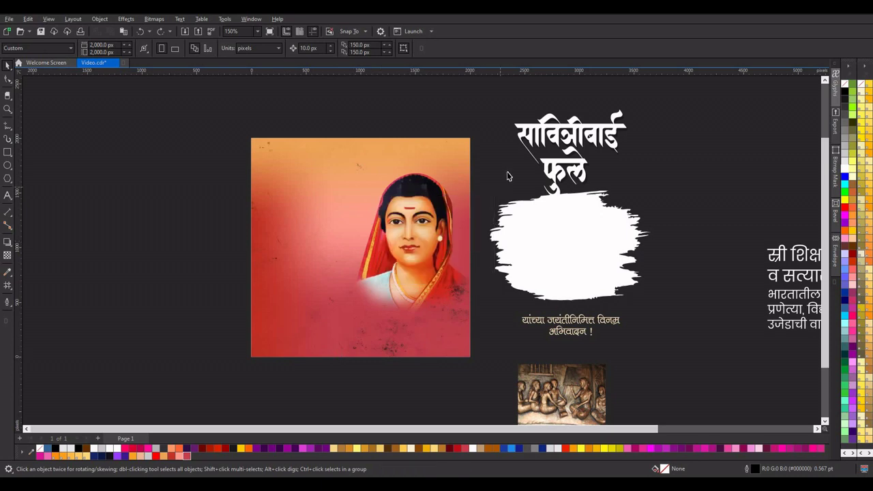
Draw a 2,000 × 2,000 px rectangle over the gradient square from corner to corner
{"action": "left_click", "coordinate": [271, 162]}
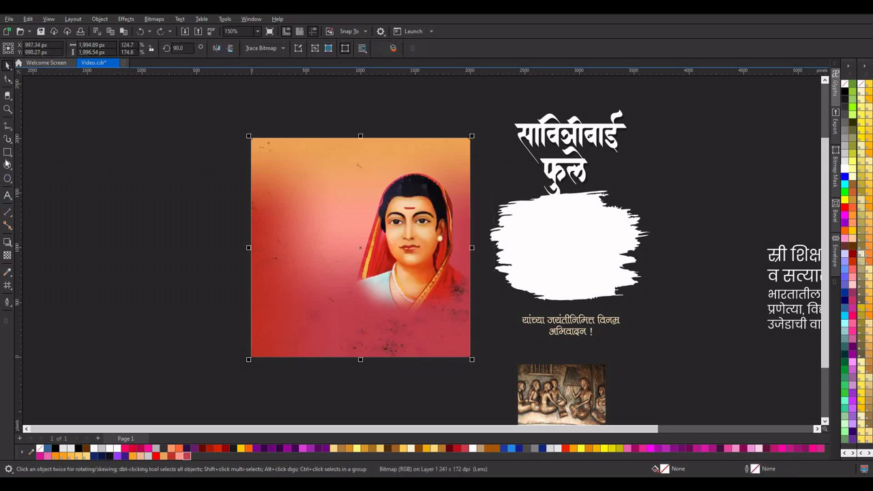
{"action": "left_click", "coordinate": [224, 151]}
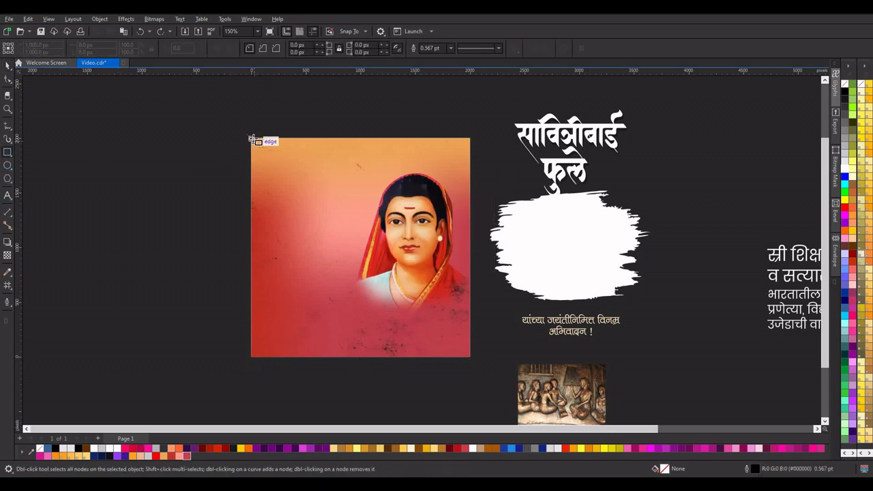
{"action": "left_click_drag", "start_coordinate": [252, 139], "coordinate": [470, 356]}
{"action": "left_click", "coordinate": [8, 66]}
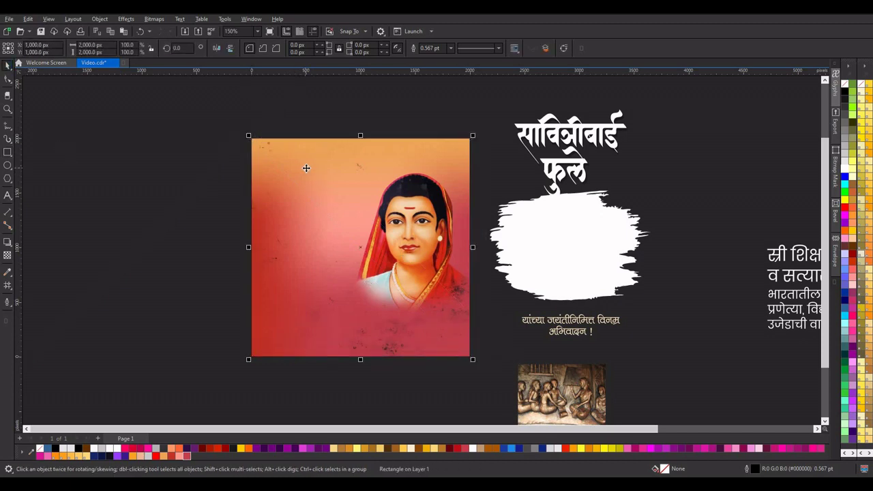
Move the texture image off to the left of the square and PowerClip the mesh gradient inside the 2,000 × 2,000 px rectangle
{"action": "left_click", "coordinate": [348, 109]}
{"action": "left_click", "coordinate": [303, 162]}
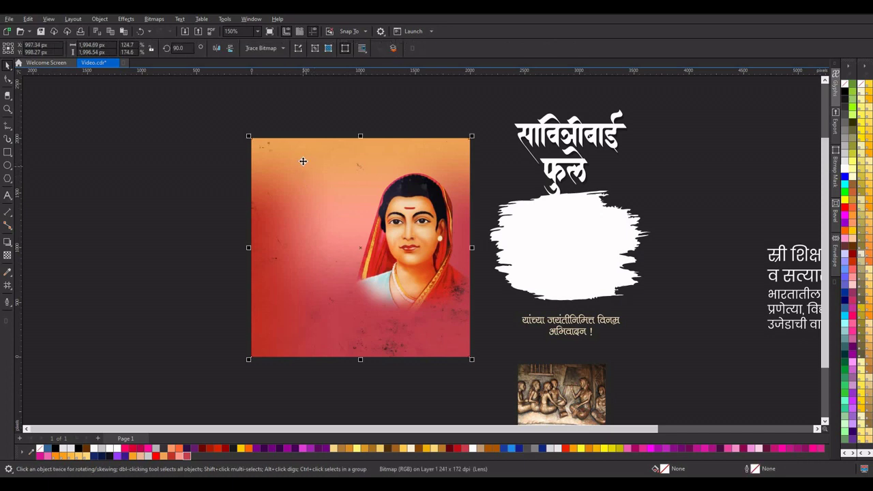
{"action": "left_click_drag", "start_coordinate": [303, 161], "coordinate": [47, 161]}
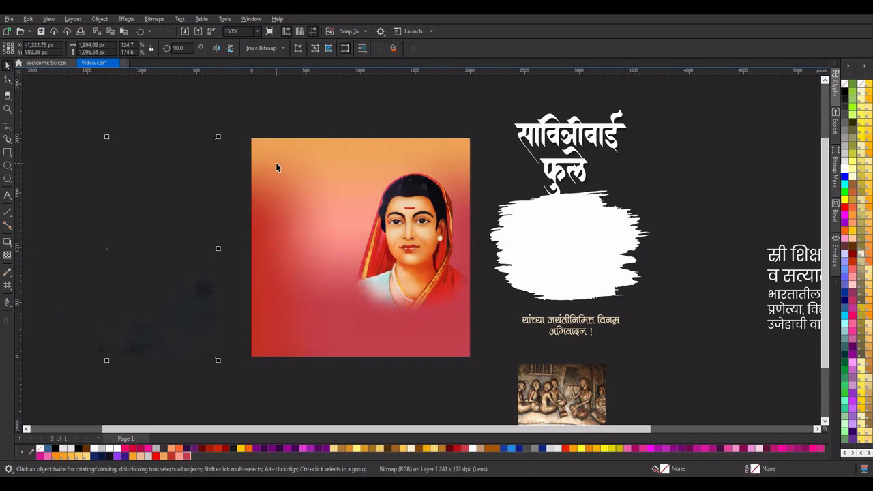
{"action": "left_click_drag", "start_coordinate": [277, 164], "coordinate": [508, 164]}
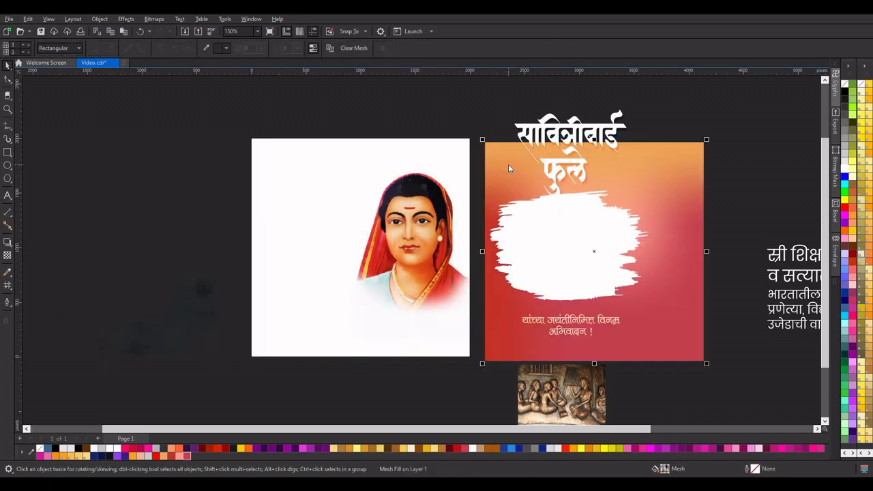
{"action": "right_click", "coordinate": [508, 169]}
{"action": "left_click", "coordinate": [545, 264]}
{"action": "left_click", "coordinate": [264, 165]}
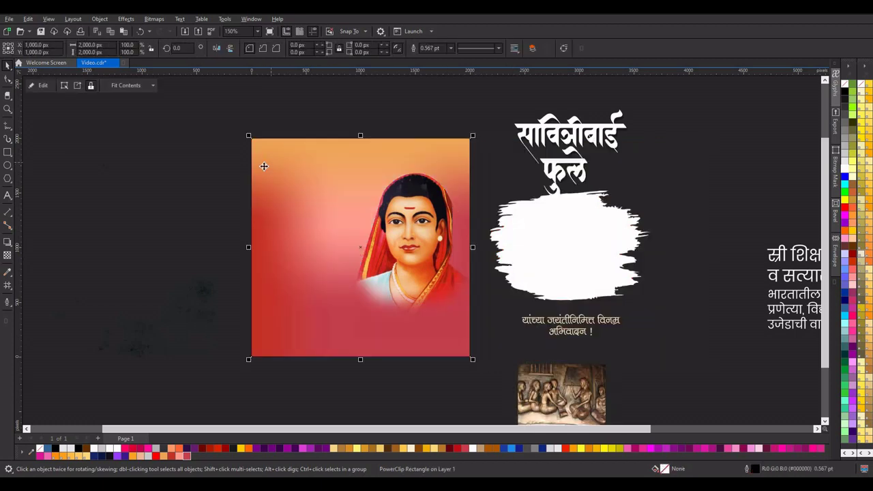
PowerClip the texture image inside the 2,000 × 2,000 px rectangle together with the mesh gradient
{"action": "left_click", "coordinate": [150, 227]}
{"action": "right_click", "coordinate": [157, 244]}
{"action": "left_click", "coordinate": [187, 338]}
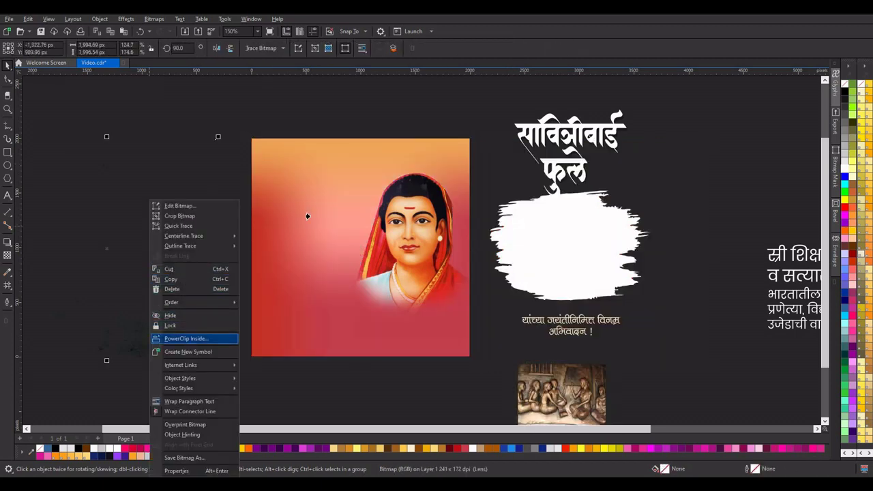
{"action": "left_click", "coordinate": [304, 168]}
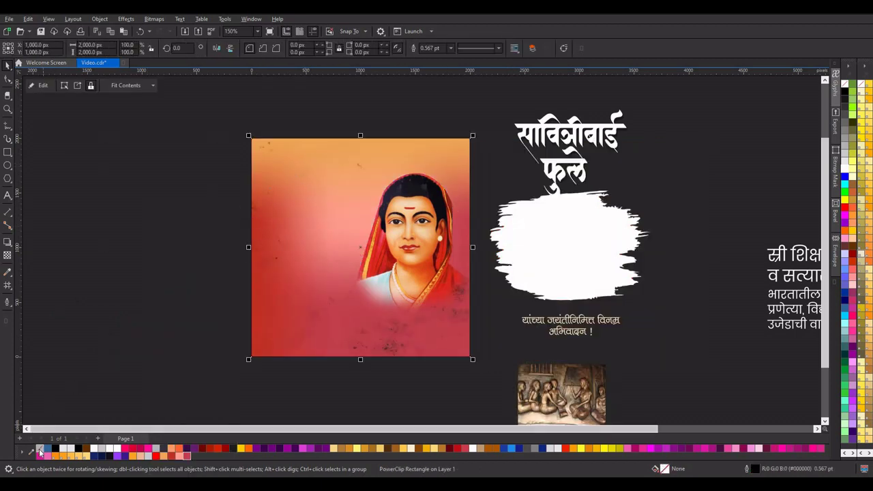
Nudge the portrait slightly to the left within the right half of the poster square
{"action": "left_click", "coordinate": [394, 257]}
{"action": "left_click_drag", "start_coordinate": [412, 248], "coordinate": [407, 246]}
{"action": "scroll", "coordinate": [498, 180], "scroll_direction": "down", "scroll_amount": 2}
{"action": "scroll", "coordinate": [439, 216], "scroll_direction": "up", "scroll_amount": 3}
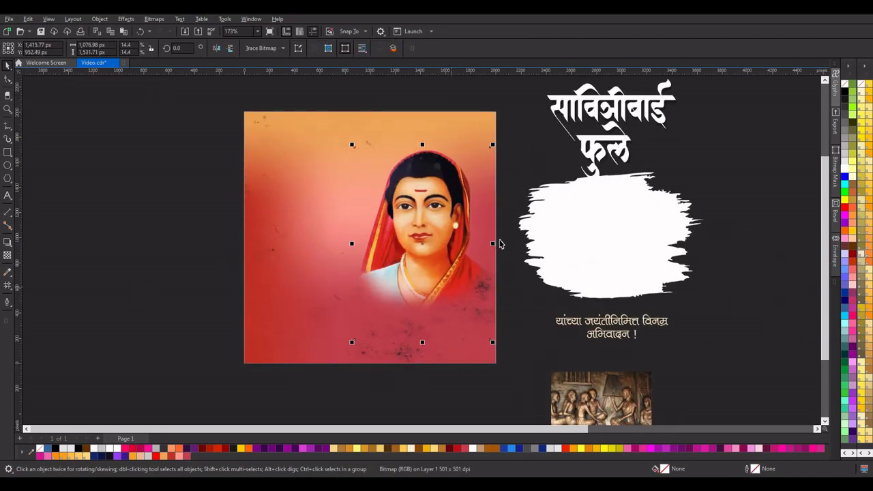
Move the white brush stroke onto the poster's left half beside the portrait and resize it to about 1,127 × 847 px
{"action": "mouse_move", "coordinate": [577, 221]}
{"action": "left_mouse_down"}
{"action": "mouse_move", "coordinate": [338, 247]}
{"action": "mouse_move", "coordinate": [329, 232]}
{"action": "mouse_move", "coordinate": [331, 239]}
{"action": "left_mouse_up"}
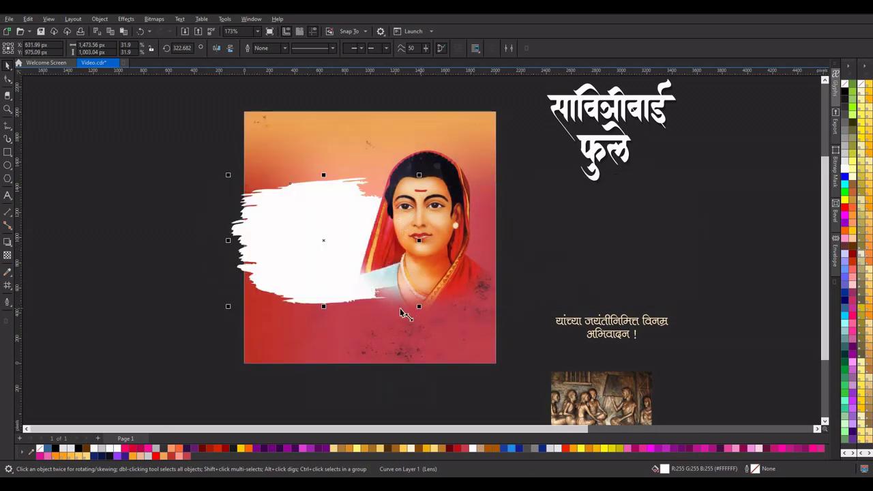
{"action": "left_click_drag", "start_coordinate": [401, 308], "coordinate": [356, 306]}
{"action": "mouse_move", "coordinate": [306, 228]}
{"action": "left_mouse_down"}
{"action": "mouse_move", "coordinate": [316, 248]}
{"action": "mouse_move", "coordinate": [318, 225]}
{"action": "left_mouse_up"}
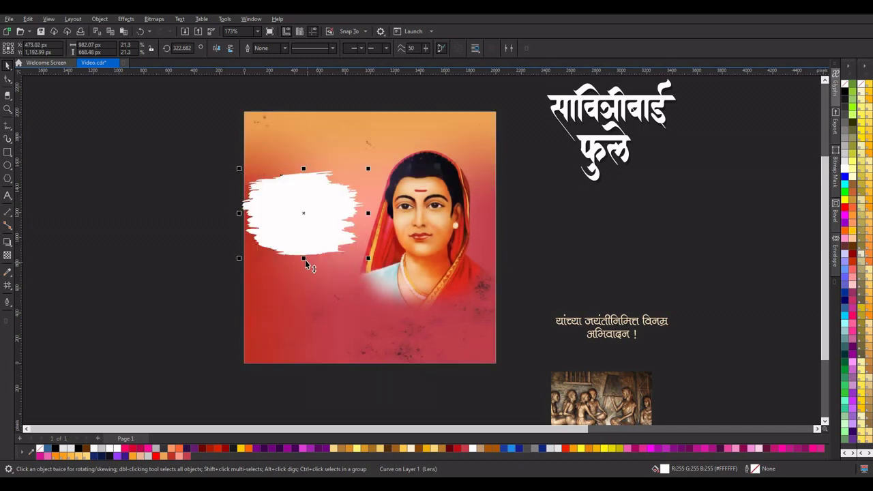
{"action": "left_click_drag", "start_coordinate": [305, 264], "coordinate": [305, 279]}
{"action": "left_click_drag", "start_coordinate": [370, 221], "coordinate": [388, 233]}
{"action": "left_click_drag", "start_coordinate": [322, 230], "coordinate": [322, 234]}
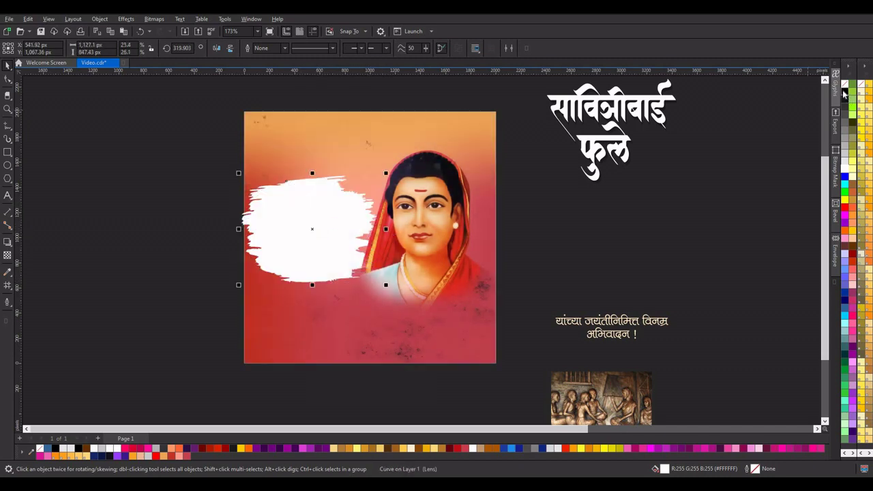
Give the brush stroke a uniform transparency of 72 and a deep red #C00F19 fill
{"action": "left_click", "coordinate": [844, 92]}
{"action": "left_click", "coordinate": [7, 256]}
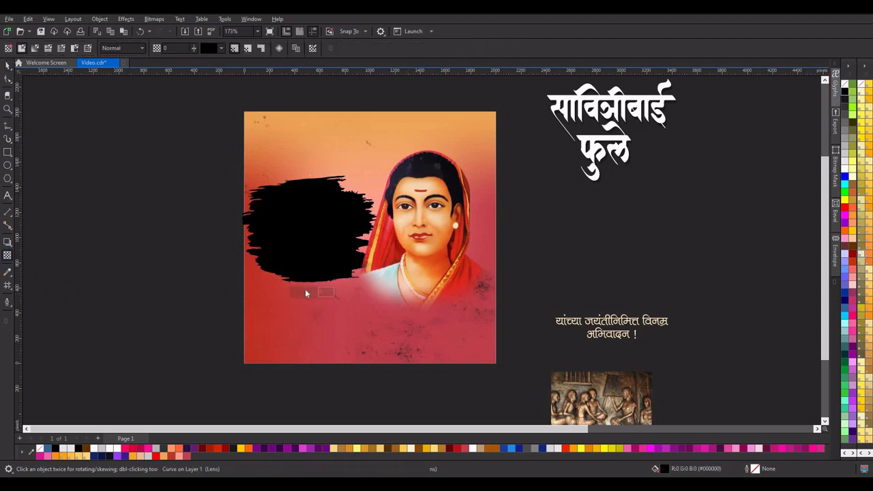
{"action": "left_click_drag", "start_coordinate": [293, 292], "coordinate": [312, 294]}
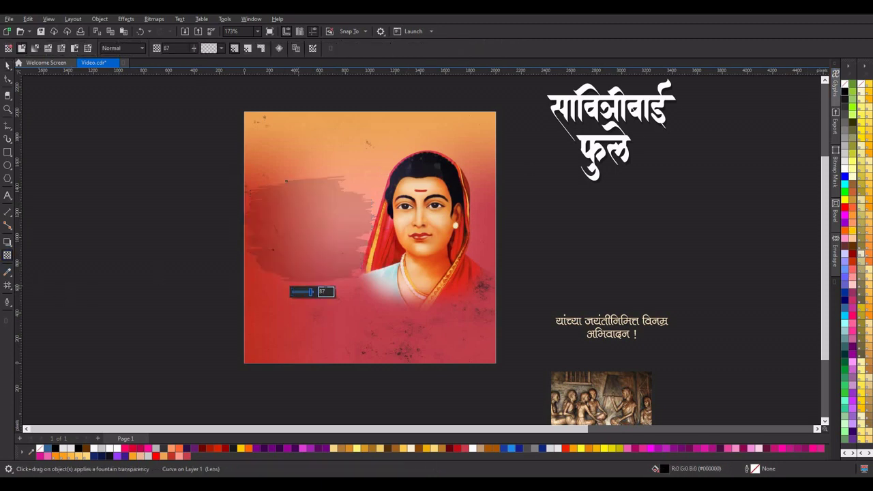
{"action": "left_click", "coordinate": [844, 207]}
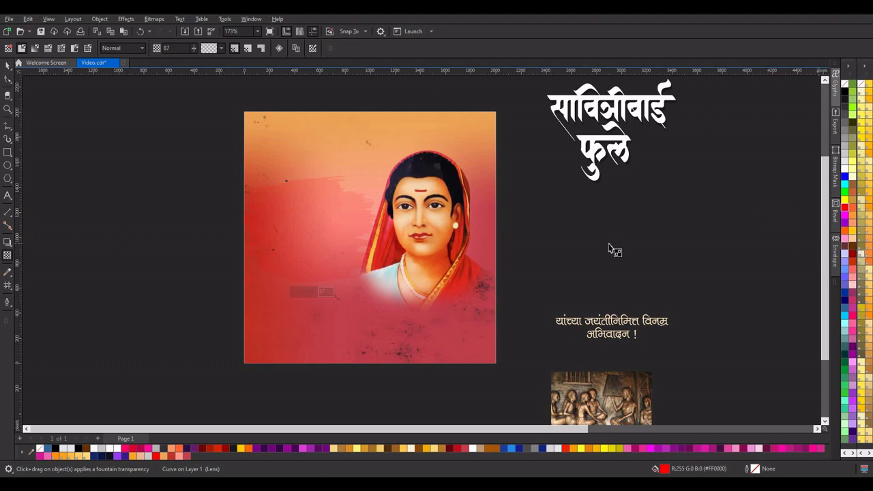
{"action": "left_click_drag", "start_coordinate": [303, 294], "coordinate": [298, 295]}
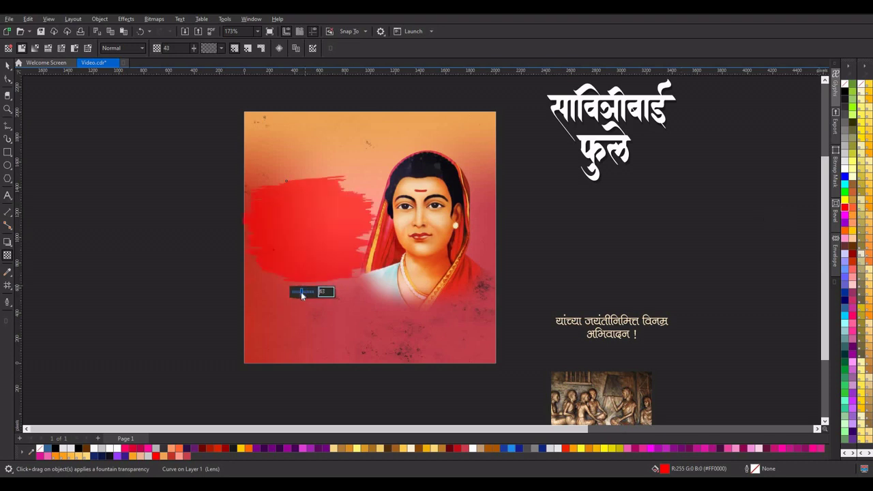
{"action": "left_click", "coordinate": [308, 294]}
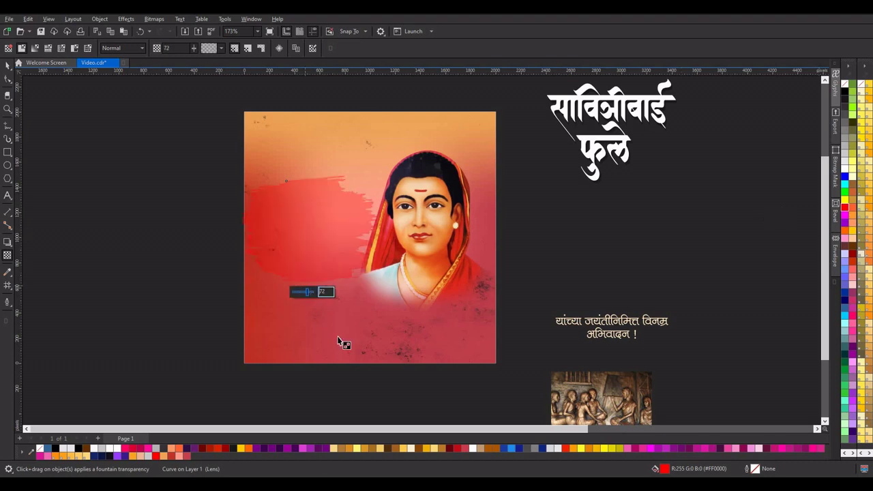
{"action": "left_click", "coordinate": [449, 449]}
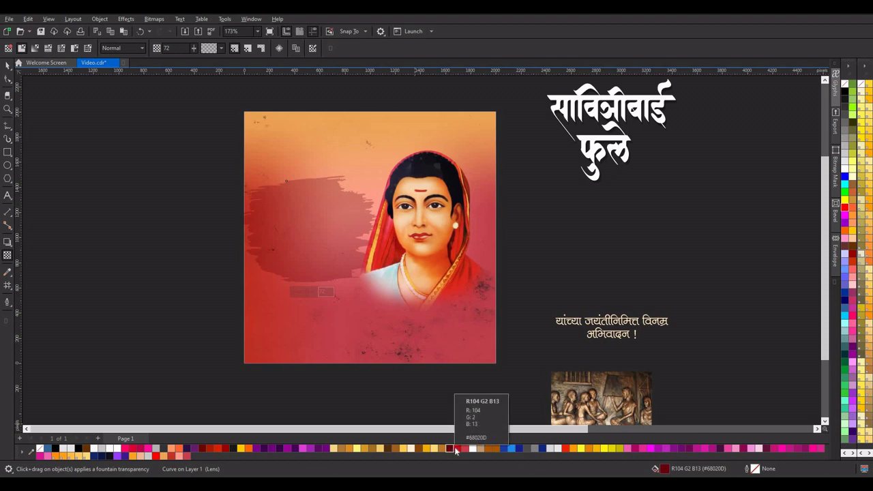
{"action": "left_click", "coordinate": [457, 449]}
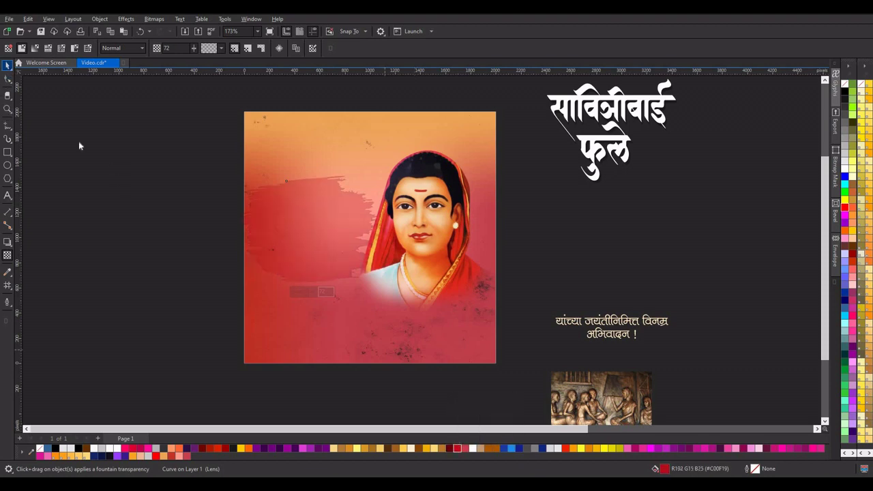
{"action": "left_click", "coordinate": [133, 177]}
Move the white सावित्रीबाई फुले lettering onto the brush stroke and scale it down until सावित्रीबाई is about 879 px wide
{"action": "scroll", "coordinate": [596, 164], "scroll_direction": "down", "scroll_amount": 2}
{"action": "left_click_drag", "start_coordinate": [669, 97], "coordinate": [551, 191]}
{"action": "left_click_drag", "start_coordinate": [583, 147], "coordinate": [388, 217]}
{"action": "left_click_drag", "start_coordinate": [454, 181], "coordinate": [416, 197]}
{"action": "left_click", "coordinate": [565, 193]}
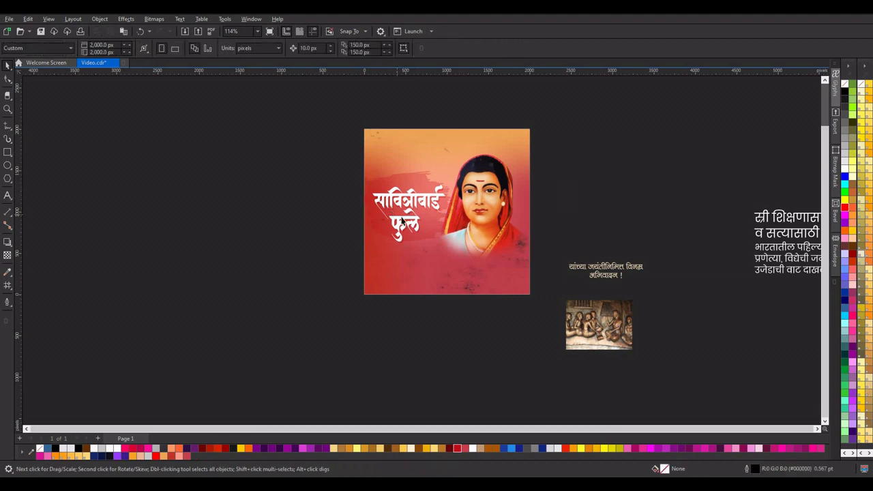
Try several yellow and gold fills on the word सावित्रीबाई, ending with pale gold #FCDB7C
{"action": "scroll", "coordinate": [374, 243], "scroll_direction": "up", "scroll_amount": 2}
{"action": "left_click", "coordinate": [374, 243]}
{"action": "left_click", "coordinate": [262, 175]}
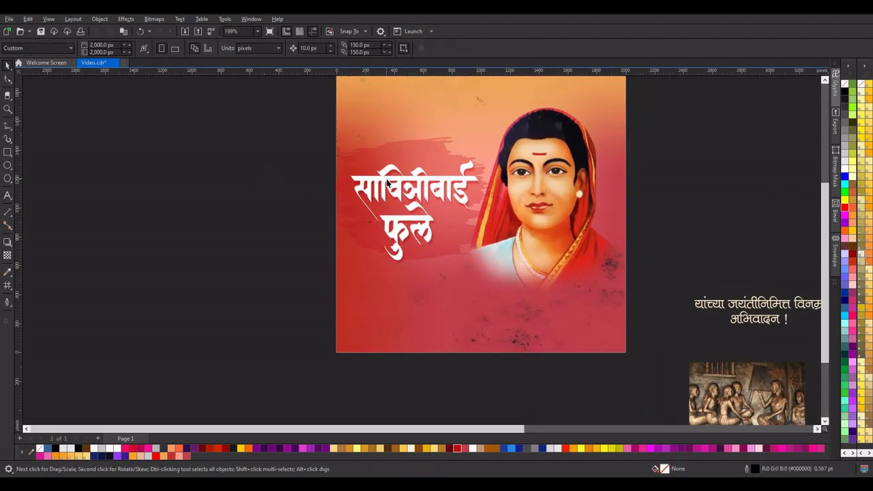
{"action": "left_click", "coordinate": [388, 183]}
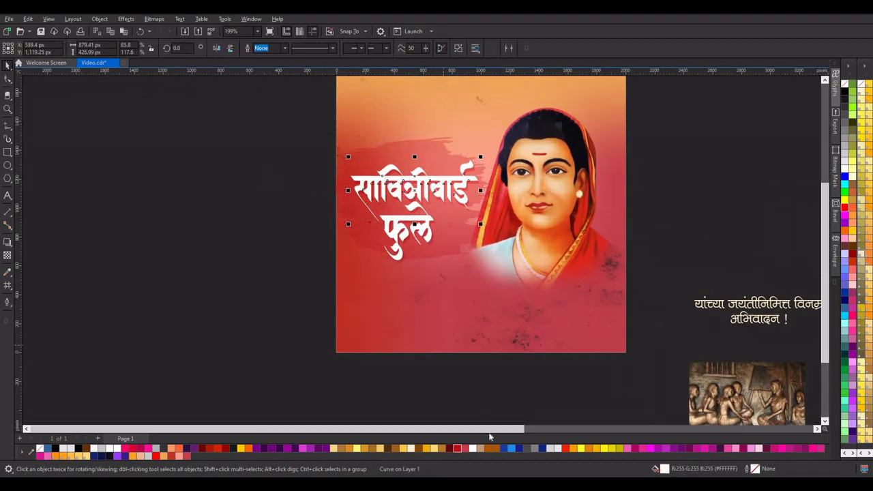
{"action": "left_click", "coordinate": [595, 450]}
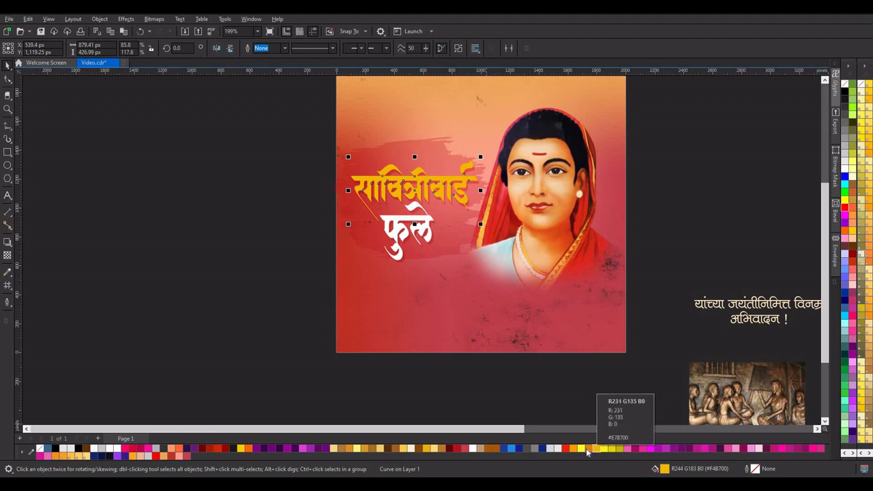
{"action": "left_click", "coordinate": [581, 450]}
{"action": "left_click", "coordinate": [580, 450]}
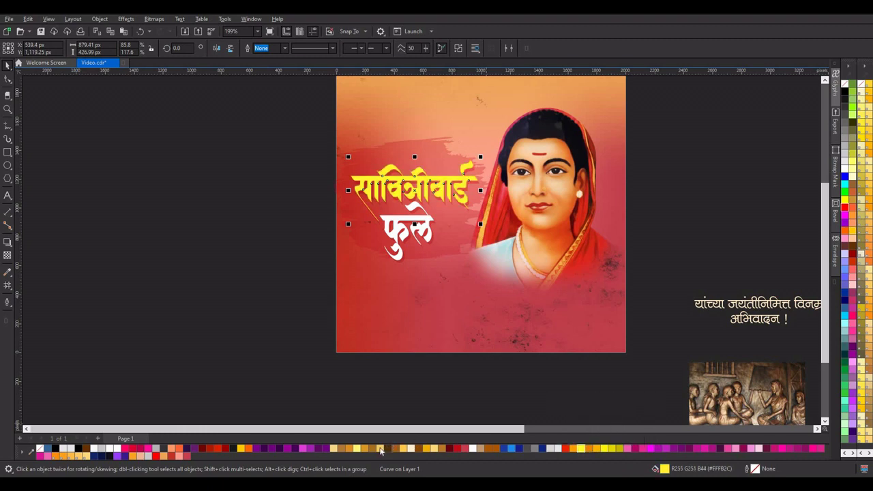
{"action": "left_click", "coordinate": [429, 450]}
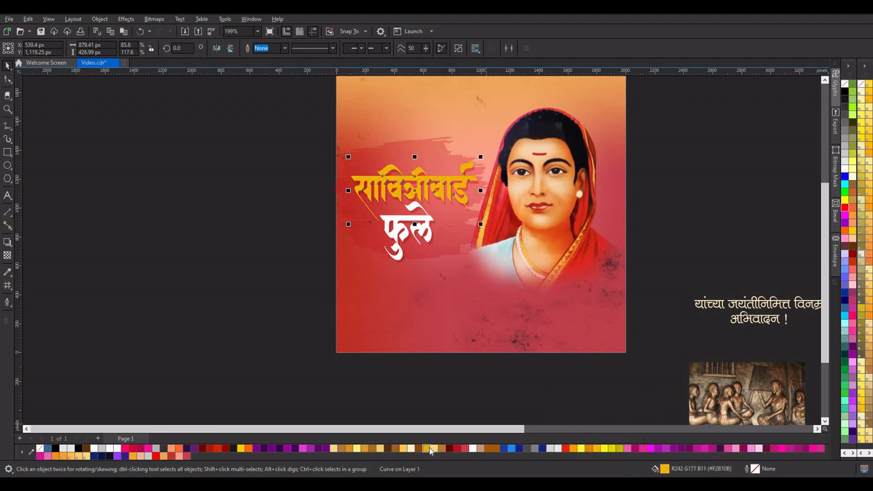
{"action": "left_click", "coordinate": [432, 450]}
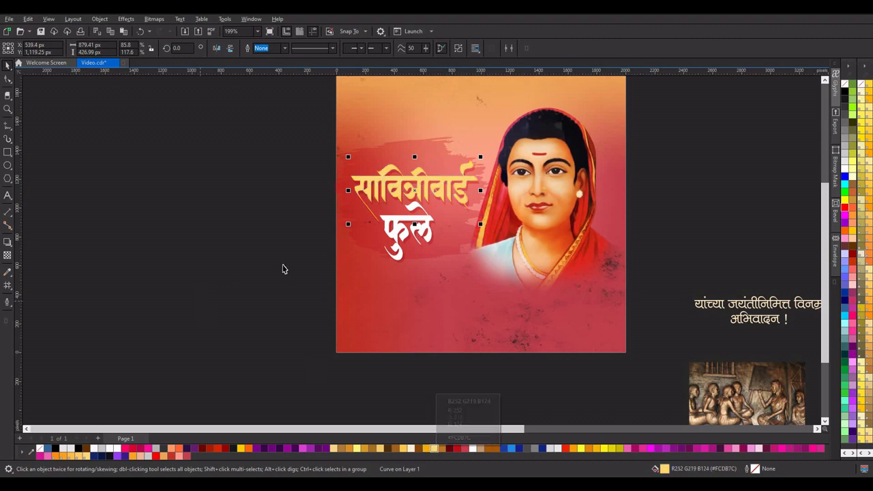
{"action": "scroll", "coordinate": [273, 245], "scroll_direction": "down", "scroll_amount": 2}
{"action": "left_click", "coordinate": [312, 214]}
Fill both name words, फुले and सावित्रीबाई, with the same orange from the document colours
{"action": "scroll", "coordinate": [327, 219], "scroll_direction": "up", "scroll_amount": 2}
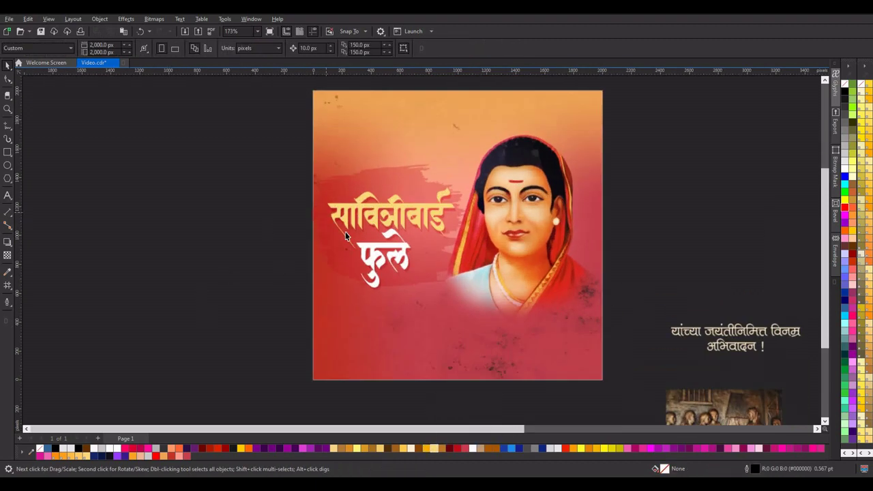
{"action": "left_click", "coordinate": [380, 249]}
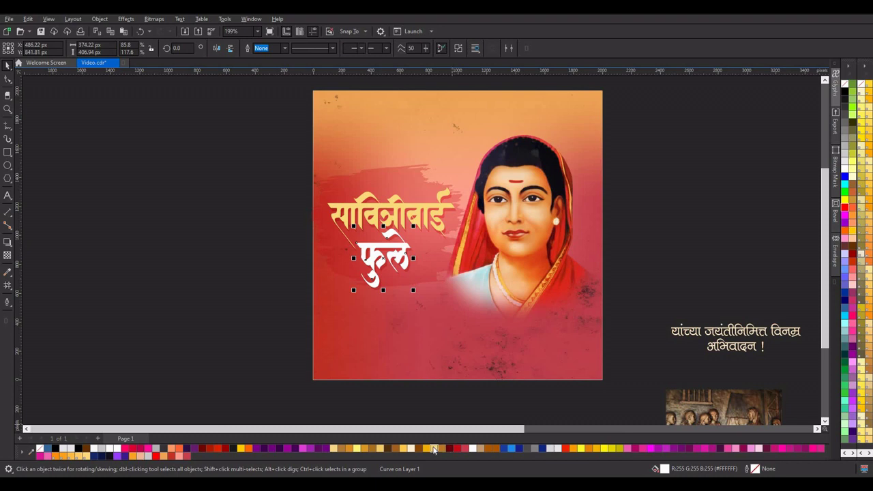
{"action": "left_click", "coordinate": [434, 450]}
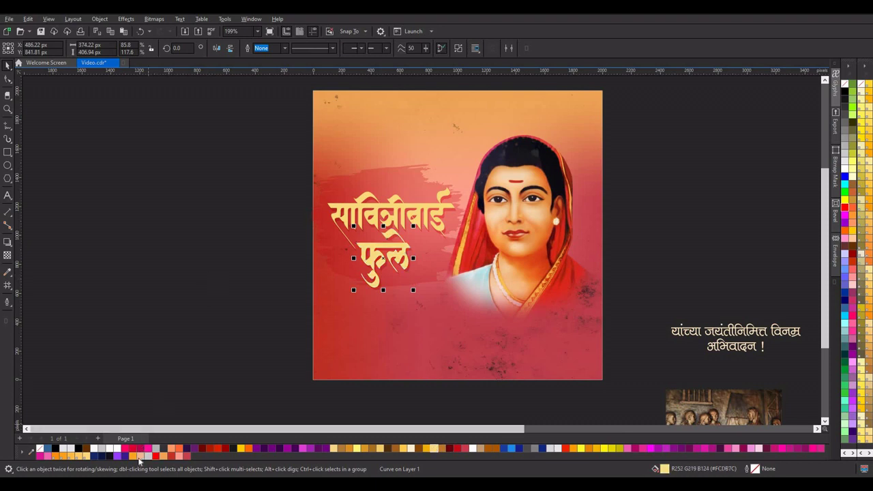
{"action": "left_click", "coordinate": [222, 318]}
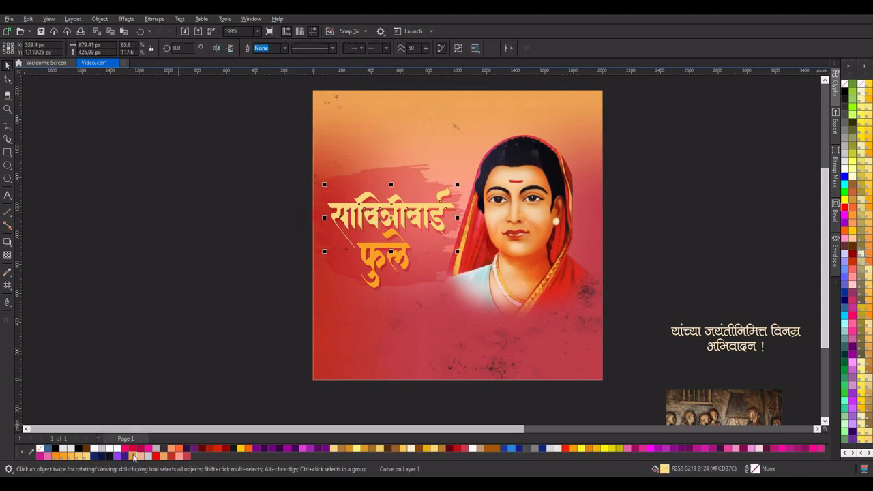
{"action": "scroll", "coordinate": [406, 237], "scroll_direction": "down", "scroll_amount": 1}
{"action": "scroll", "coordinate": [407, 237], "scroll_direction": "down", "scroll_amount": 2}
{"action": "scroll", "coordinate": [420, 234], "scroll_direction": "up", "scroll_amount": 1}
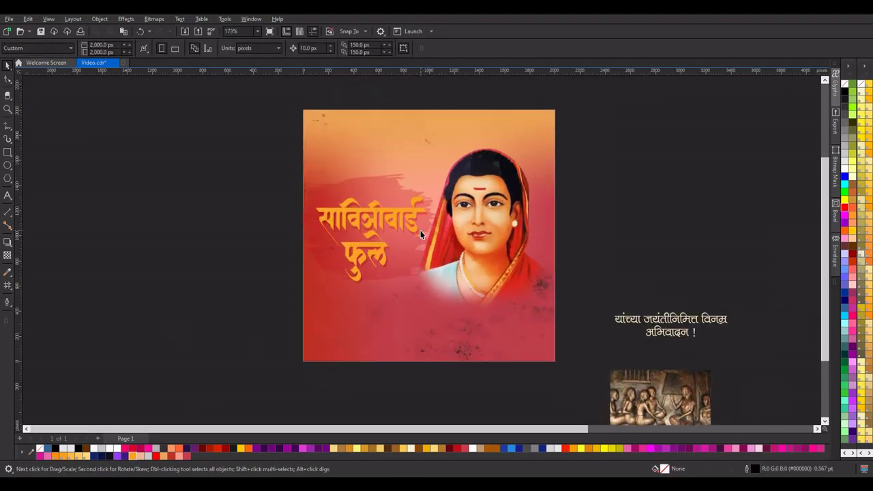
Move the cream greeting text यांच्या जयंतीनिमित्त विनम्र अभिवादन ! onto the poster, just below the name lettering
{"action": "mouse_move", "coordinate": [749, 290]}
{"action": "left_mouse_down"}
{"action": "mouse_move", "coordinate": [686, 335]}
{"action": "mouse_move", "coordinate": [614, 354]}
{"action": "left_mouse_up"}
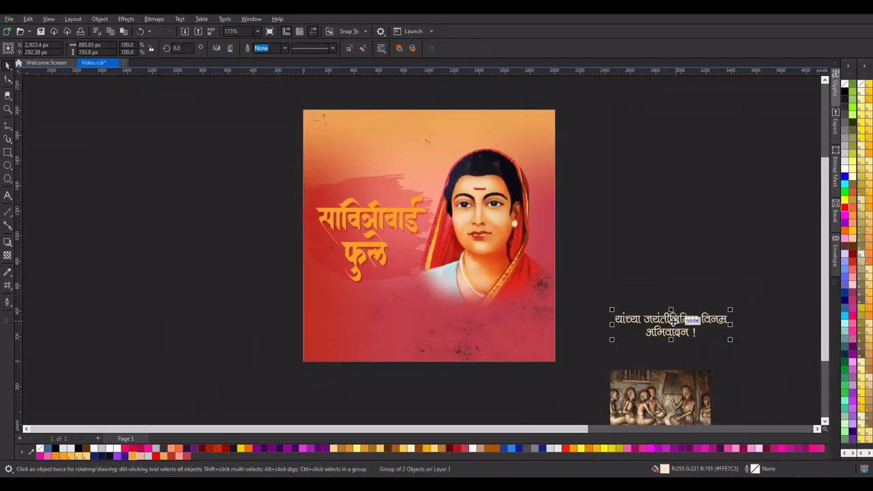
{"action": "mouse_move", "coordinate": [675, 321]}
{"action": "left_mouse_down"}
{"action": "mouse_move", "coordinate": [347, 294]}
{"action": "mouse_move", "coordinate": [374, 294]}
{"action": "left_mouse_up"}
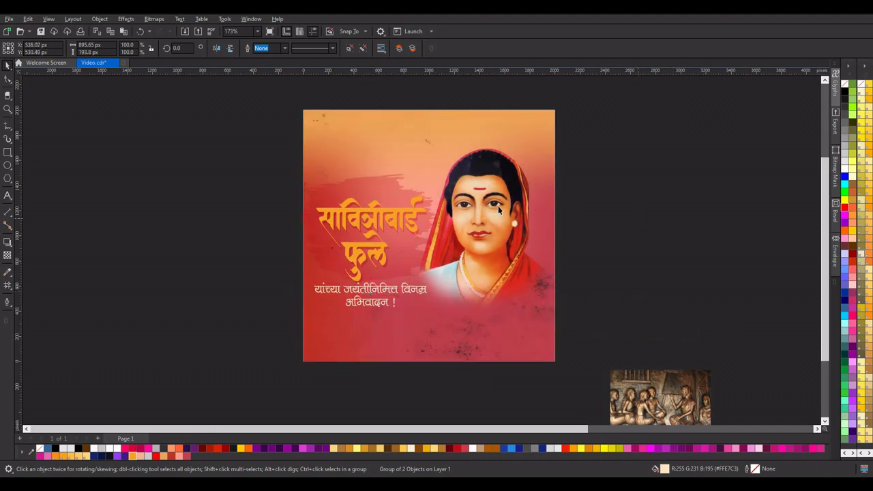
{"action": "key", "text": "Escape"}
Place the classroom relief image across the poster's upper part, enlarge it to about 2,031 × 1,523 px and mirror it horizontally
{"action": "scroll", "coordinate": [496, 214], "scroll_direction": "down", "scroll_amount": 2}
{"action": "scroll", "coordinate": [527, 231], "scroll_direction": "up", "scroll_amount": 1}
{"action": "left_click_drag", "start_coordinate": [622, 362], "coordinate": [355, 146]}
{"action": "left_click_drag", "start_coordinate": [401, 181], "coordinate": [541, 271]}
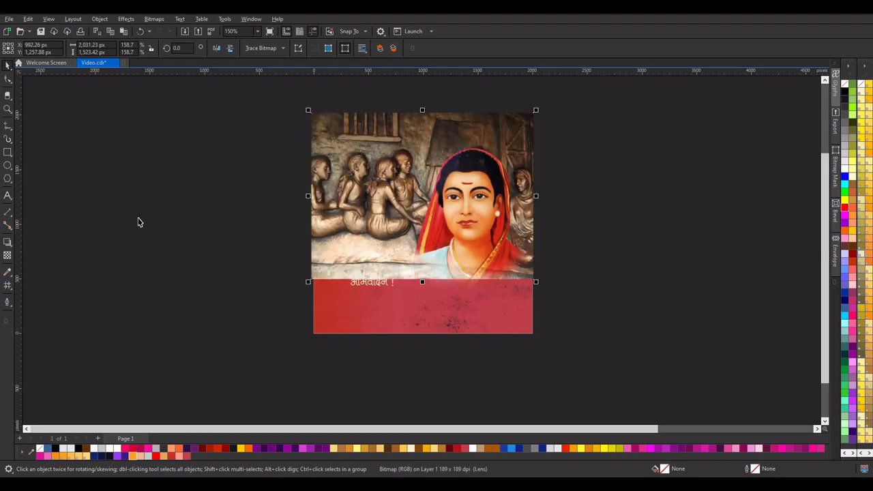
{"action": "left_click", "coordinate": [217, 48]}
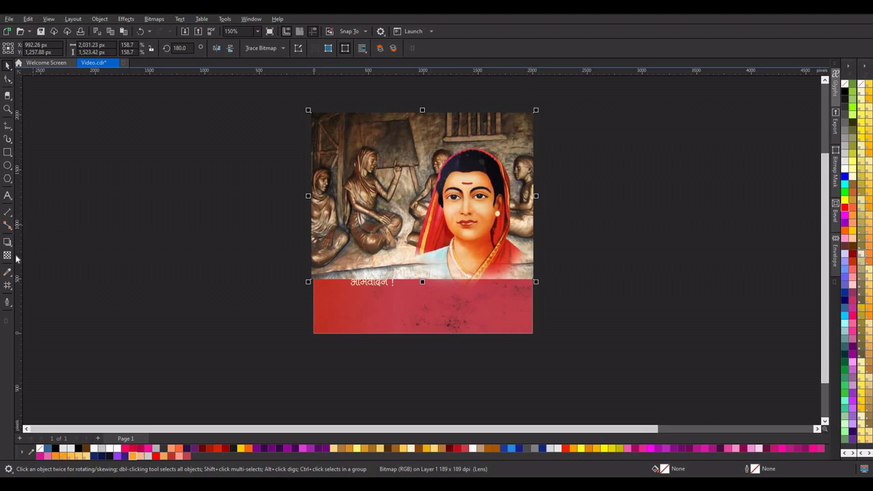
Fade out the relief image's lower edge with a vertical linear transparency and convert it to a 600 dpi bitmap
{"action": "left_click_drag", "start_coordinate": [412, 236], "coordinate": [412, 278]}
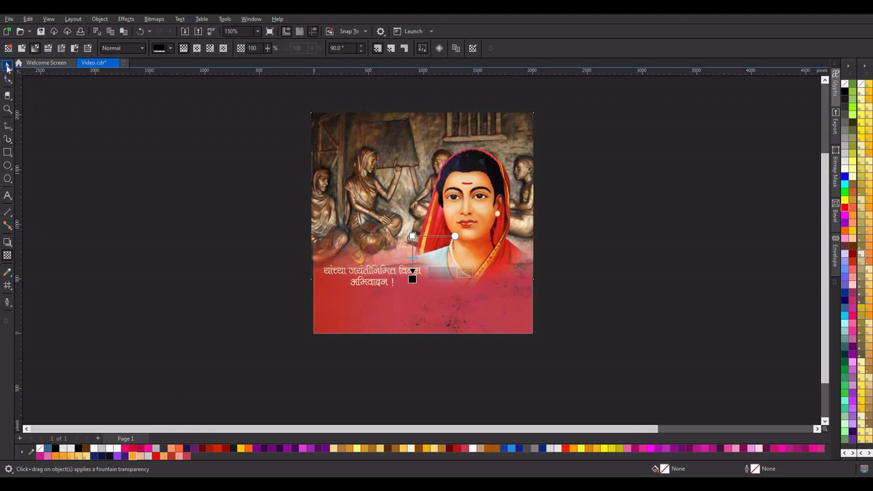
{"action": "left_click", "coordinate": [8, 66]}
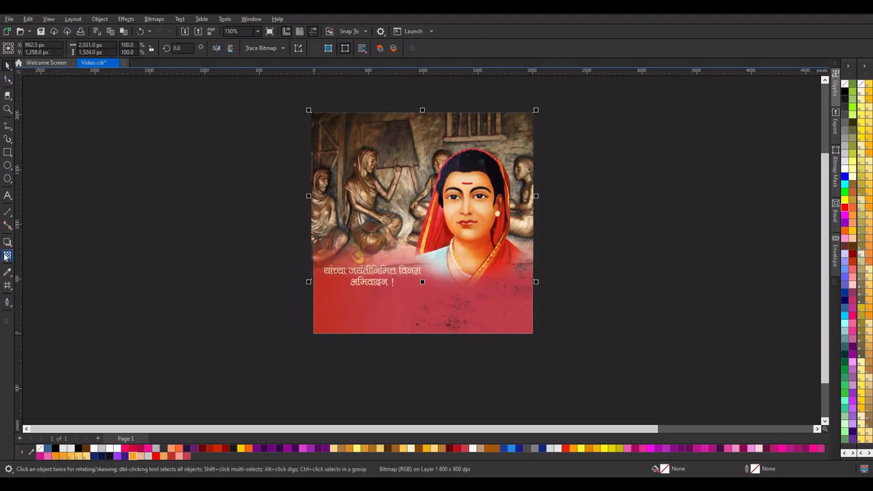
Give the classroom relief image a uniform transparency of about 79 so the poster gradient and lettering show through
{"action": "left_click", "coordinate": [6, 255]}
{"action": "left_click_drag", "start_coordinate": [416, 290], "coordinate": [420, 291]}
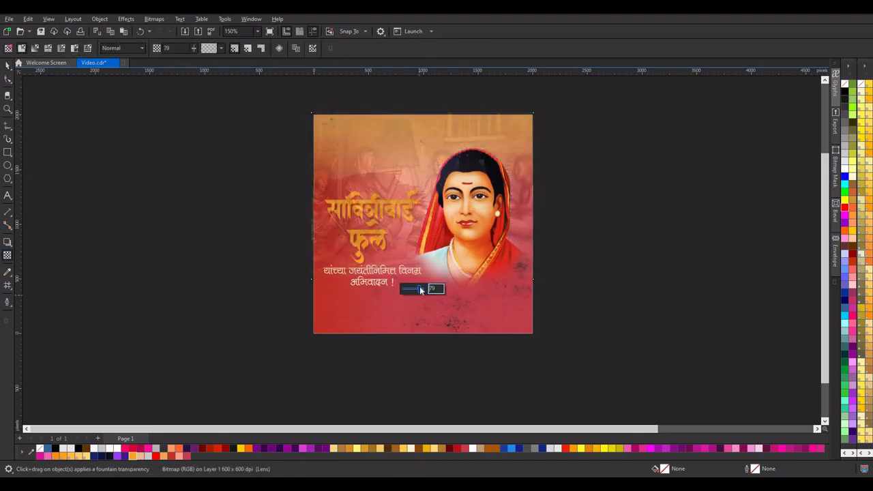
{"action": "key", "text": "space"}
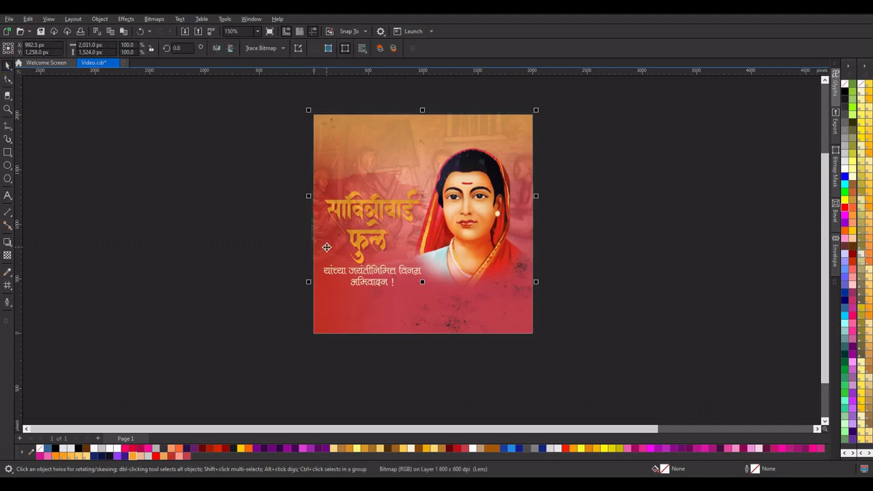
PowerClip the faded relief image inside the poster's background rectangle
{"action": "left_click", "coordinate": [328, 240]}
{"action": "left_click", "coordinate": [244, 164]}
{"action": "left_click", "coordinate": [393, 145]}
{"action": "right_click", "coordinate": [394, 139]}
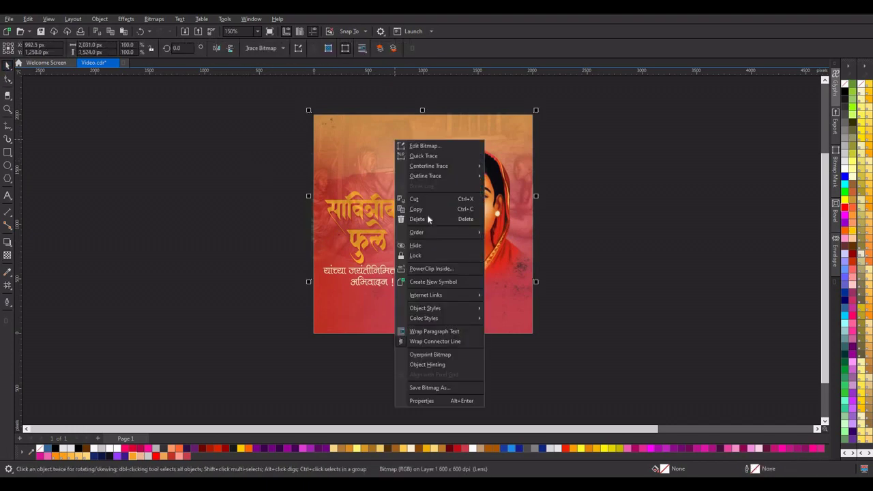
{"action": "left_click", "coordinate": [436, 270]}
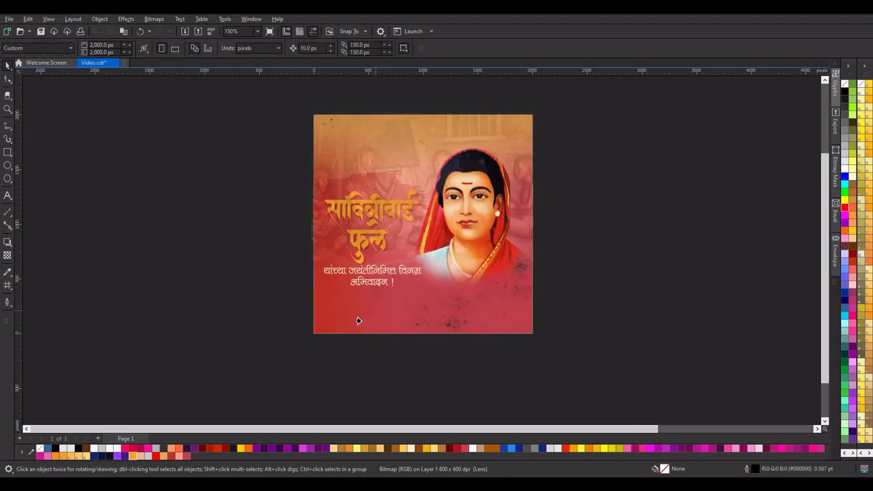
{"action": "left_click", "coordinate": [584, 225]}
Move the white Marathi tribute text onto the poster above the name and scale it down to about 895 × 384 px
{"action": "scroll", "coordinate": [471, 201], "scroll_direction": "down", "scroll_amount": 2}
{"action": "scroll", "coordinate": [490, 212], "scroll_direction": "up", "scroll_amount": 1}
{"action": "scroll", "coordinate": [492, 213], "scroll_direction": "down", "scroll_amount": 1}
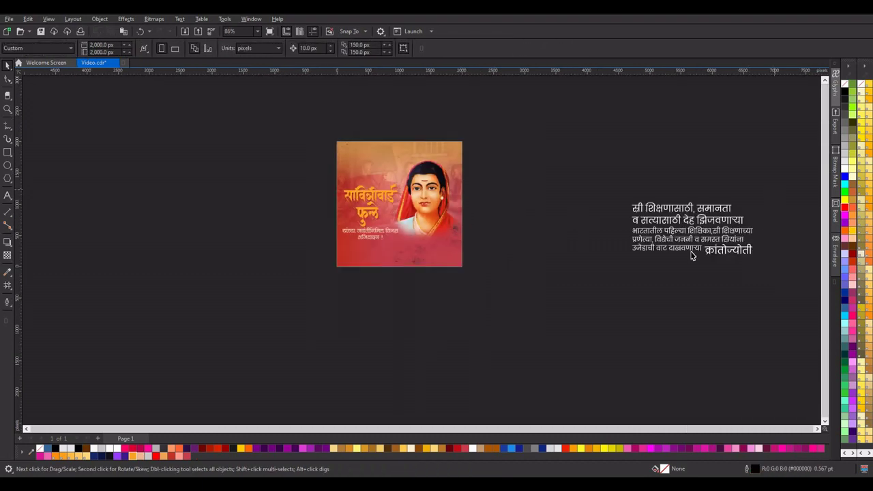
{"action": "left_click_drag", "start_coordinate": [774, 190], "coordinate": [607, 274]}
{"action": "left_click_drag", "start_coordinate": [754, 257], "coordinate": [372, 162]}
{"action": "scroll", "coordinate": [372, 163], "scroll_direction": "up", "scroll_amount": 2}
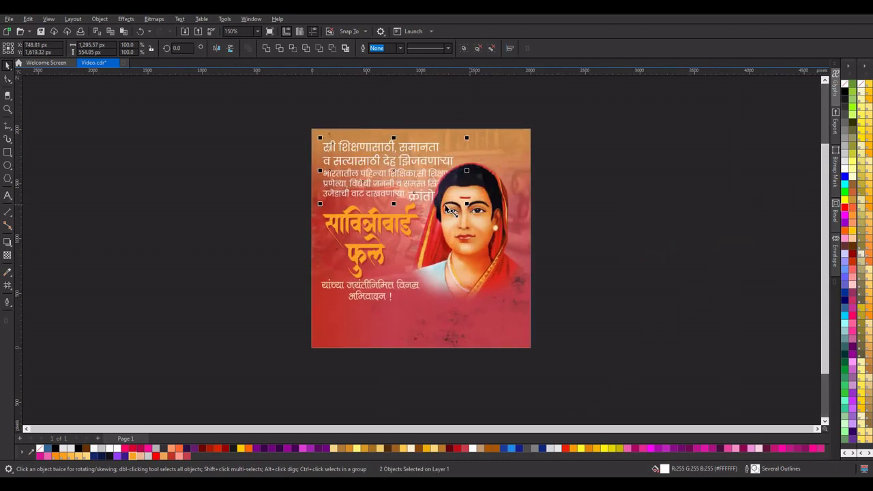
{"action": "left_click_drag", "start_coordinate": [450, 210], "coordinate": [423, 185]}
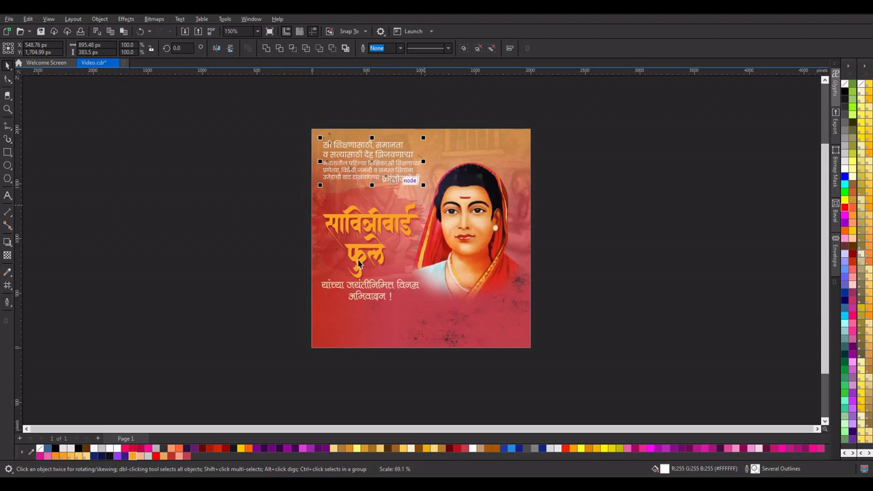
Recolour the tribute text dark brown (#51300E) and shift it slightly inward from the poster's upper-left corner
{"action": "left_click", "coordinate": [452, 448]}
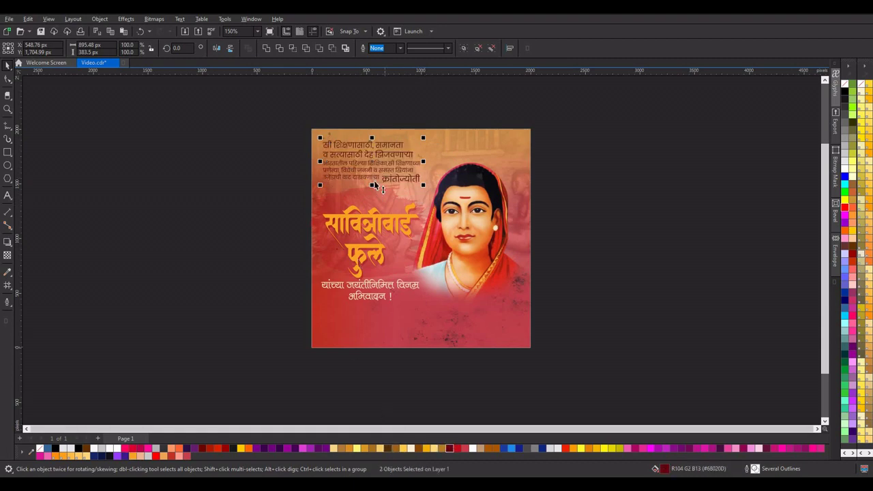
{"action": "scroll", "coordinate": [373, 185], "scroll_direction": "up", "scroll_amount": 2}
{"action": "left_click_drag", "start_coordinate": [373, 166], "coordinate": [376, 168]}
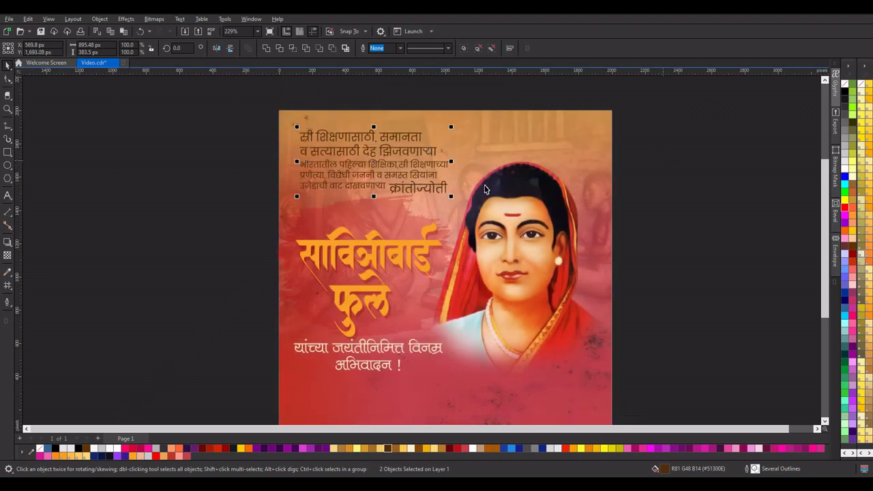
{"action": "left_click", "coordinate": [484, 189]}
Move the word क्रांतीज्योती onto its own line below the tribute paragraph and enlarge it to about 540 × 117 px
{"action": "left_click_drag", "start_coordinate": [412, 191], "coordinate": [393, 222]}
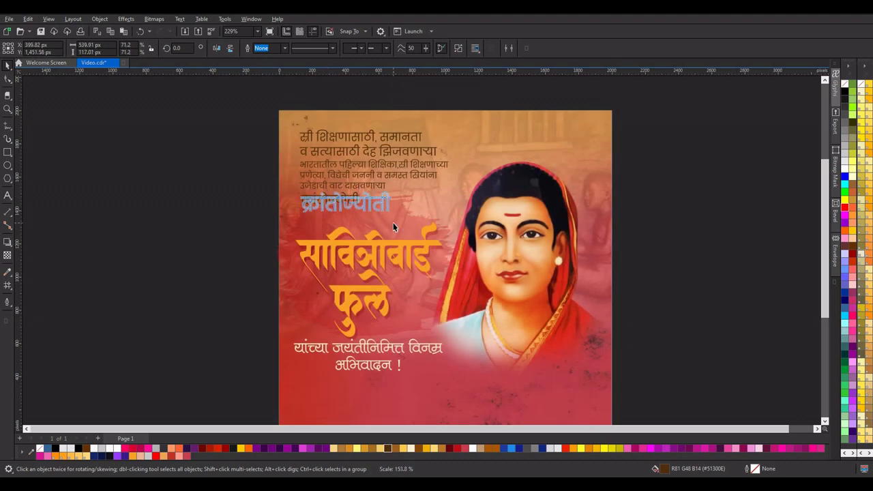
{"action": "left_click", "coordinate": [641, 179]}
{"action": "scroll", "coordinate": [518, 144], "scroll_direction": "down", "scroll_amount": 1}
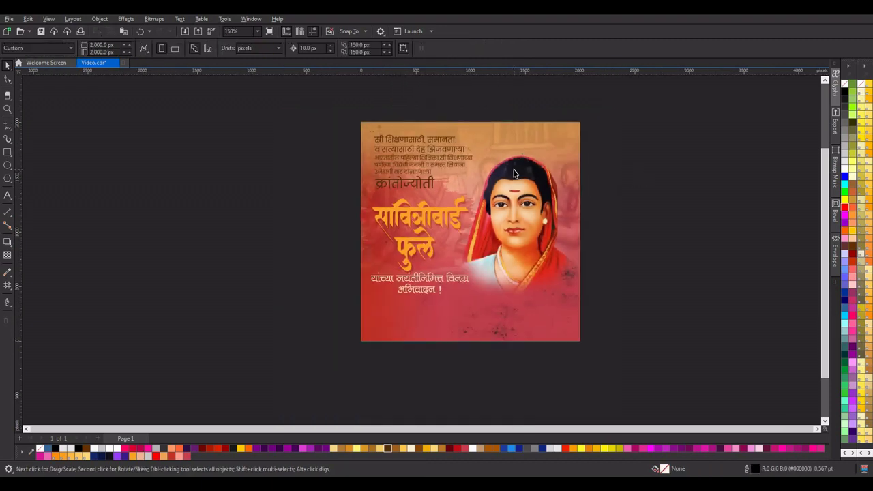
{"action": "scroll", "coordinate": [515, 174], "scroll_direction": "up", "scroll_amount": 1}
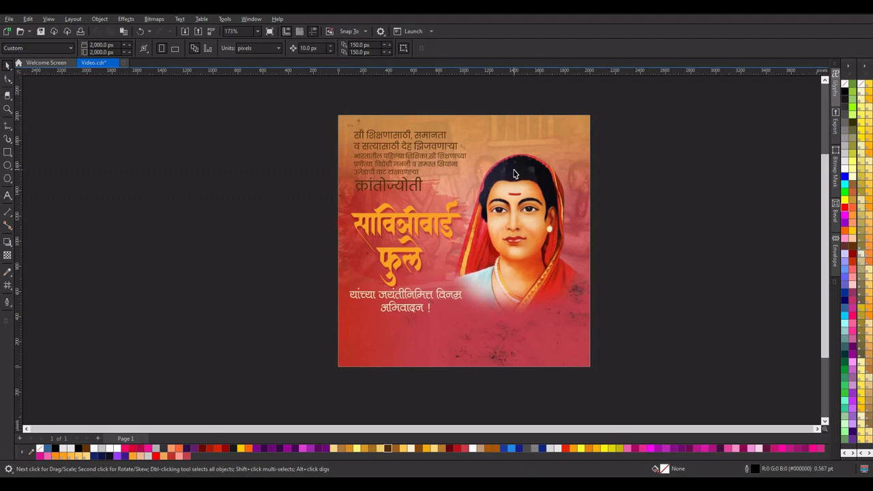
{"action": "scroll", "coordinate": [451, 177], "scroll_direction": "down", "scroll_amount": 1}
{"action": "scroll", "coordinate": [555, 230], "scroll_direction": "up", "scroll_amount": 1}
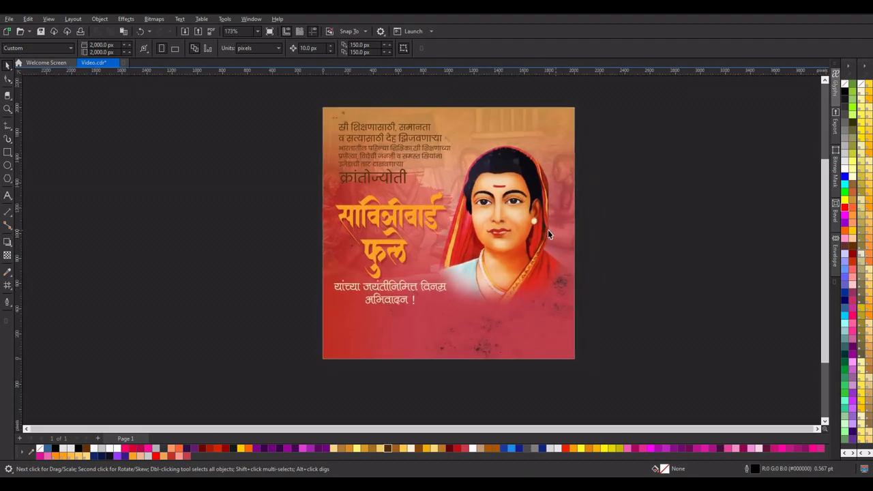
Enlarge the portrait slightly, keeping it on the poster's right side
{"action": "left_click", "coordinate": [525, 235]}
{"action": "left_click_drag", "start_coordinate": [575, 355], "coordinate": [576, 355]}
{"action": "left_click", "coordinate": [596, 247]}
{"action": "scroll", "coordinate": [533, 222], "scroll_direction": "down", "scroll_amount": 2}
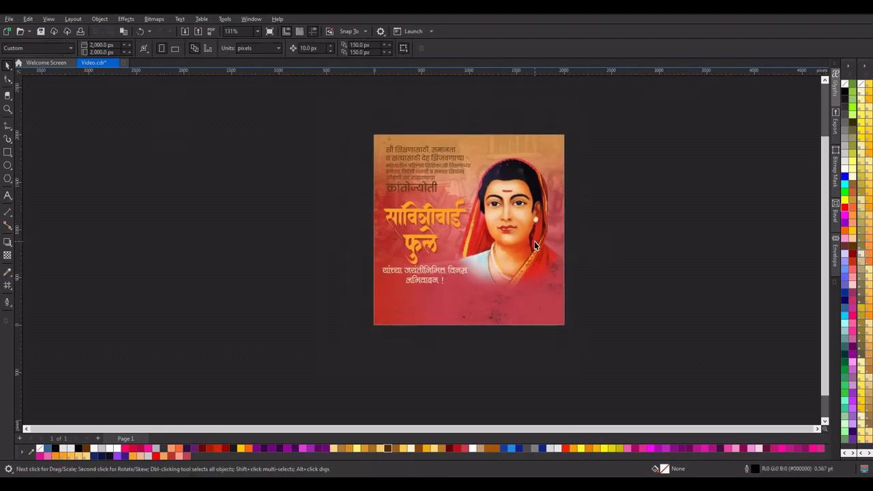
{"action": "scroll", "coordinate": [534, 245], "scroll_direction": "up", "scroll_amount": 1}
{"action": "left_click", "coordinate": [487, 133]}
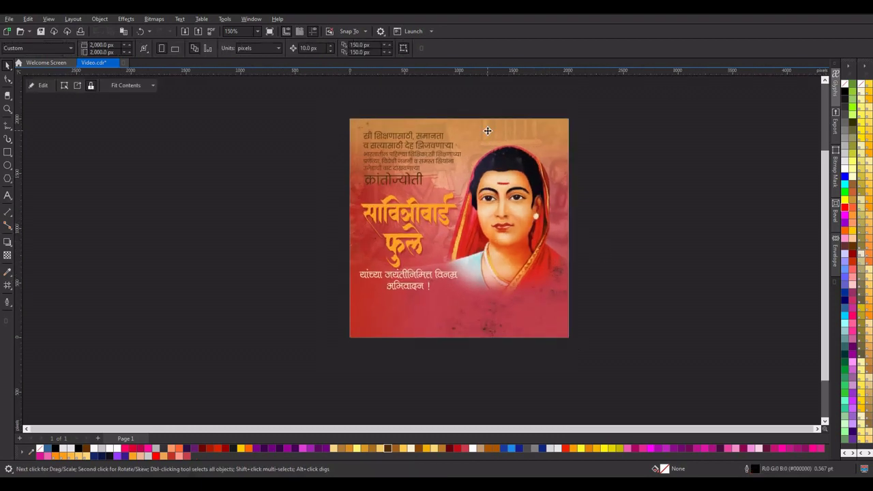
{"action": "left_click", "coordinate": [602, 193]}
Draw a full-width band about 2,000 × 181 px near the poster's lower edge, filled white without an outline
{"action": "scroll", "coordinate": [544, 182], "scroll_direction": "up", "scroll_amount": 1}
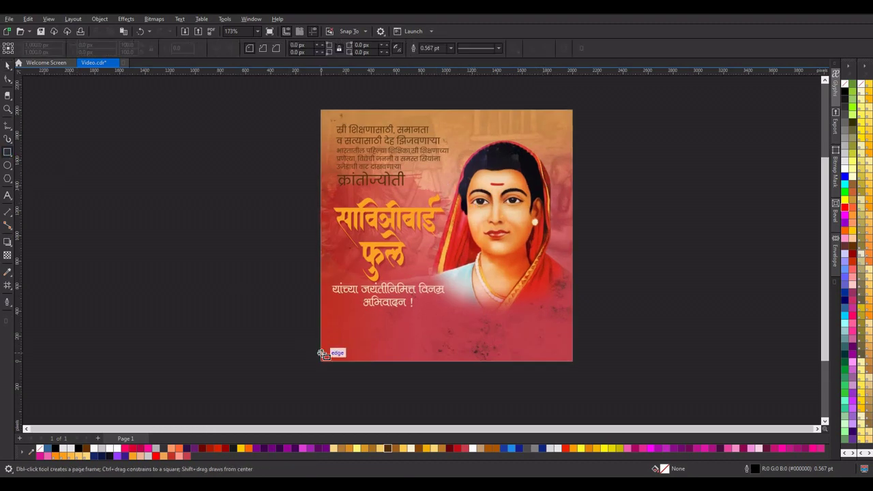
{"action": "left_click_drag", "start_coordinate": [322, 353], "coordinate": [573, 331]}
{"action": "left_click", "coordinate": [844, 170]}
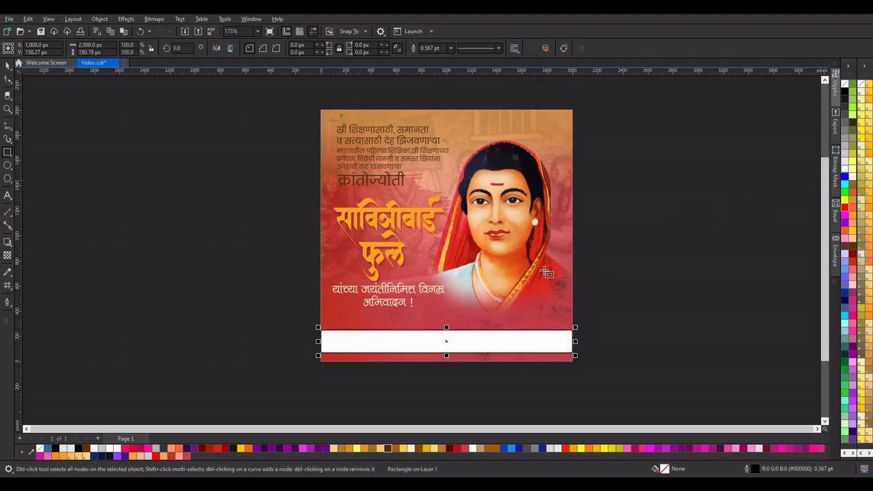
{"action": "right_click", "coordinate": [41, 448]}
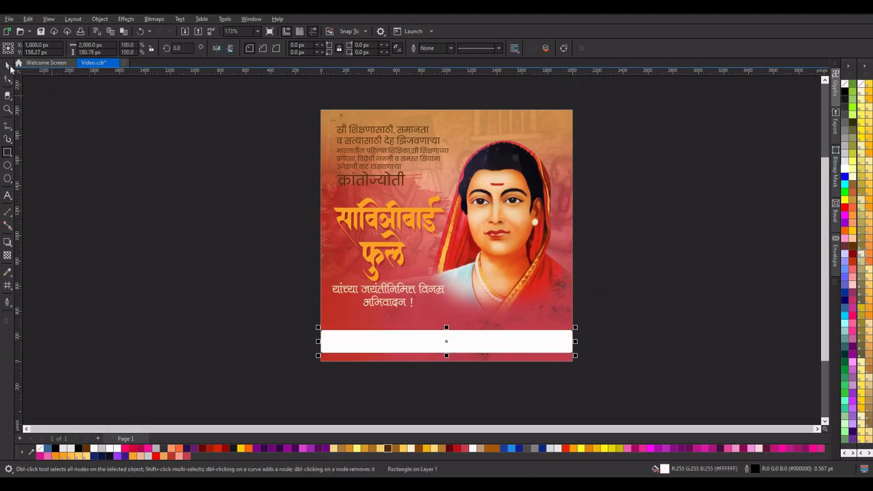
{"action": "left_click", "coordinate": [7, 66]}
{"action": "left_click", "coordinate": [49, 129]}
{"action": "scroll", "coordinate": [470, 295], "scroll_direction": "down", "scroll_amount": 2}
{"action": "scroll", "coordinate": [470, 291], "scroll_direction": "up", "scroll_amount": 1}
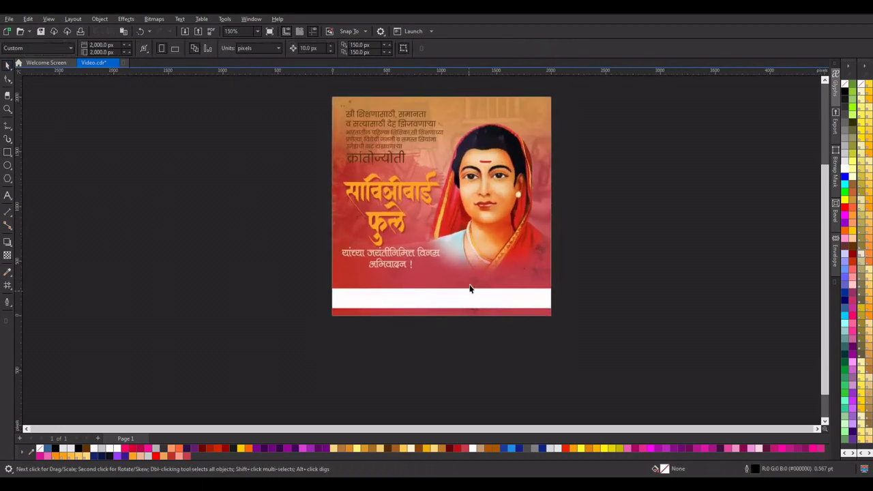
Start a line of artistic text on the empty area beside the poster
{"action": "scroll", "coordinate": [473, 246], "scroll_direction": "up", "scroll_amount": 1}
{"action": "left_click", "coordinate": [8, 196]}
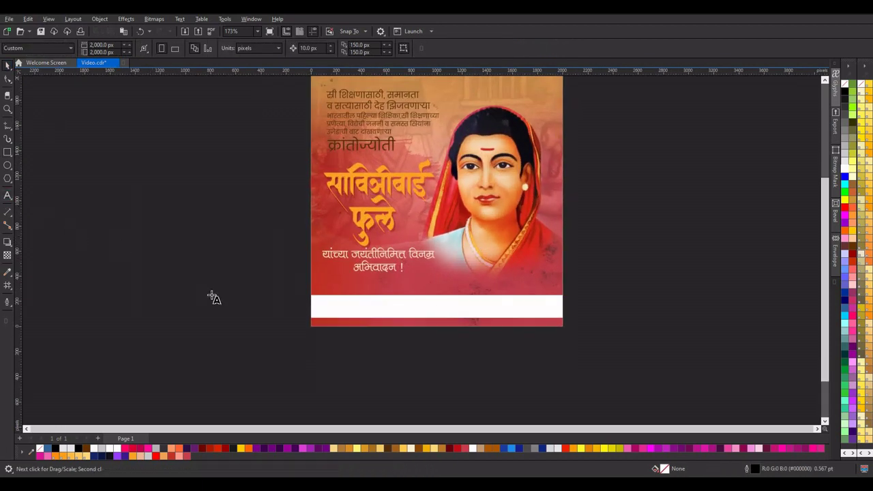
{"action": "scroll", "coordinate": [228, 271], "scroll_direction": "up", "scroll_amount": 1}
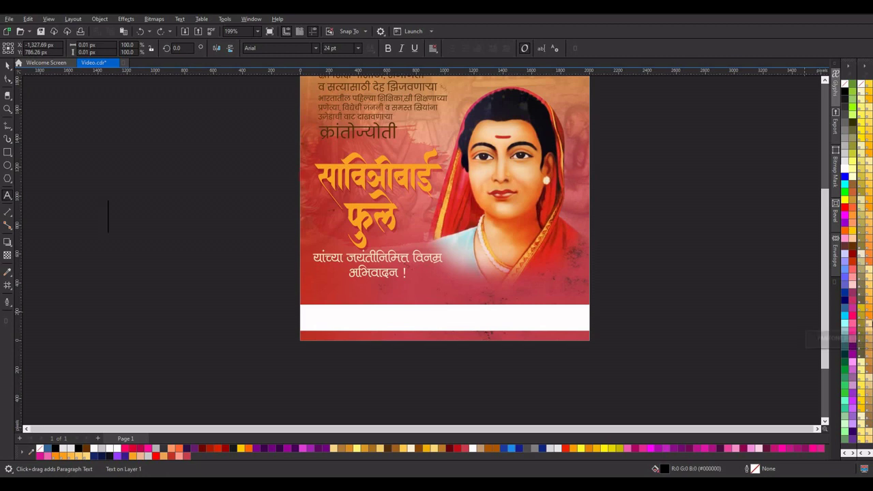
{"action": "type", "text": "LOGO"}
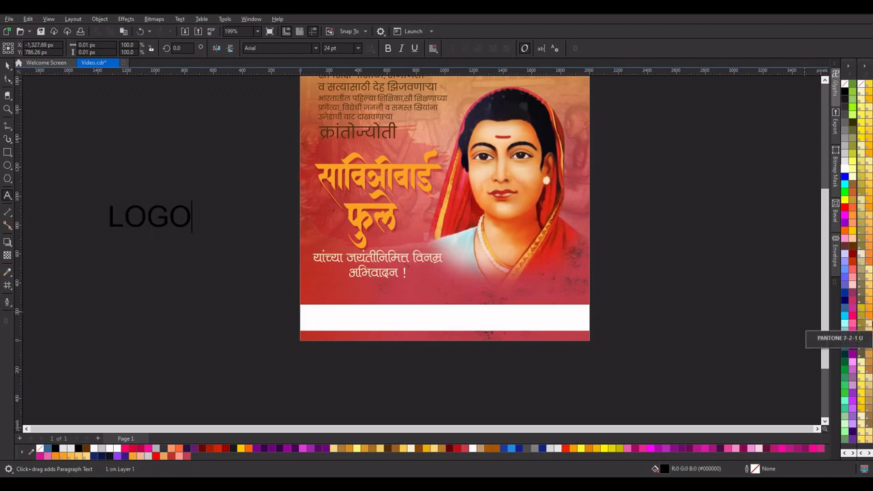
{"action": "key", "text": "BackSpace"}
{"action": "key", "text": "BackSpace"}
{"action": "key", "text": "BackSpace"}
{"action": "key", "text": "BackSpace"}
Enter the text YOUR NAME, shrink it to about 402 px wide and place it in the middle of the white band
{"action": "type", "text": "Y"}
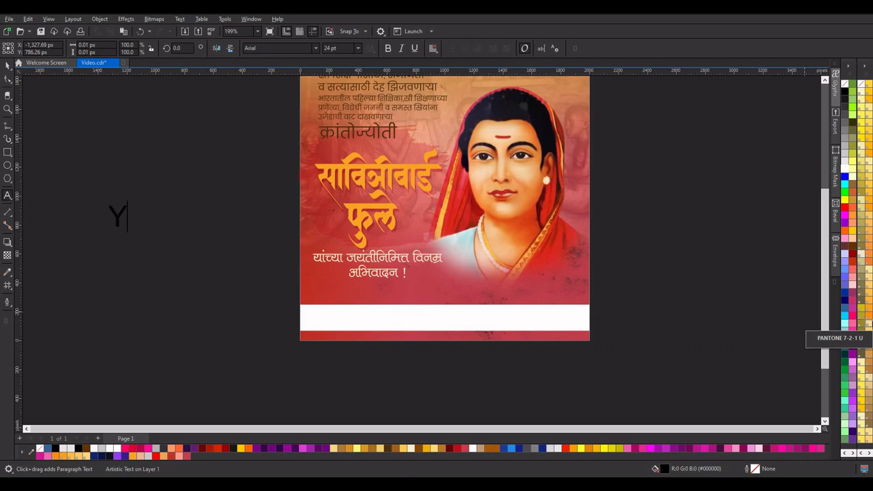
{"action": "type", "text": "OUR N"}
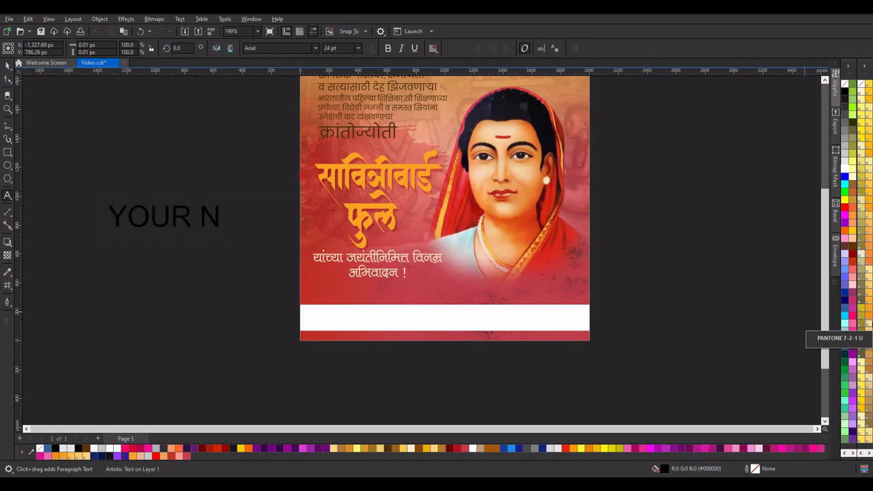
{"action": "type", "text": "AME"}
{"action": "left_click", "coordinate": [7, 66]}
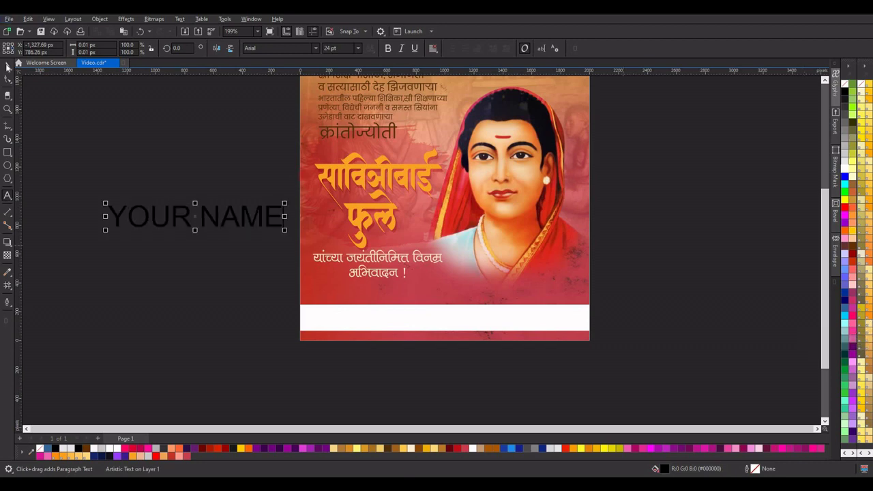
{"action": "left_click_drag", "start_coordinate": [286, 233], "coordinate": [450, 319]}
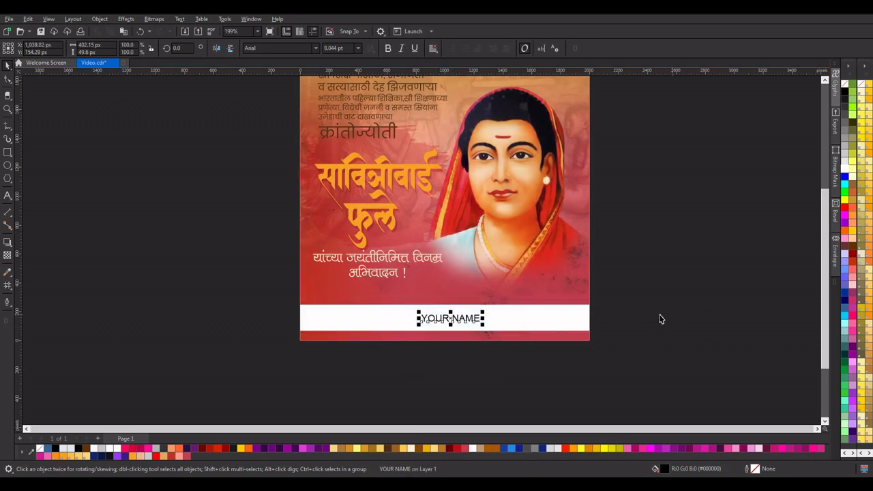
{"action": "left_click", "coordinate": [660, 319]}
Place the orange flower image on the poster between the greeting text and the white band, scaled down to fit
{"action": "scroll", "coordinate": [455, 338], "scroll_direction": "down", "scroll_amount": 1}
{"action": "left_click_drag", "start_coordinate": [247, 302], "coordinate": [352, 312]}
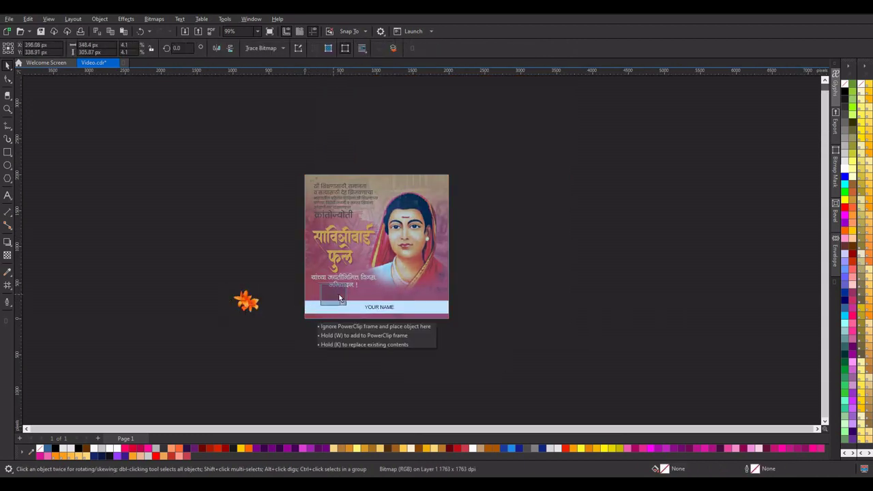
{"action": "scroll", "coordinate": [345, 298], "scroll_direction": "up", "scroll_amount": 2}
{"action": "left_click", "coordinate": [554, 273]}
{"action": "scroll", "coordinate": [456, 274], "scroll_direction": "down", "scroll_amount": 2}
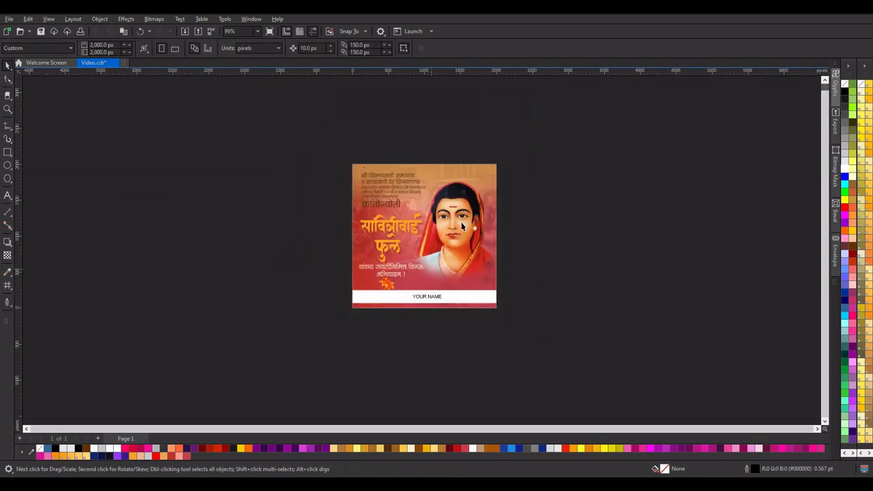
Scale the cream greeting text below the name down slightly
{"action": "scroll", "coordinate": [467, 221], "scroll_direction": "up", "scroll_amount": 1}
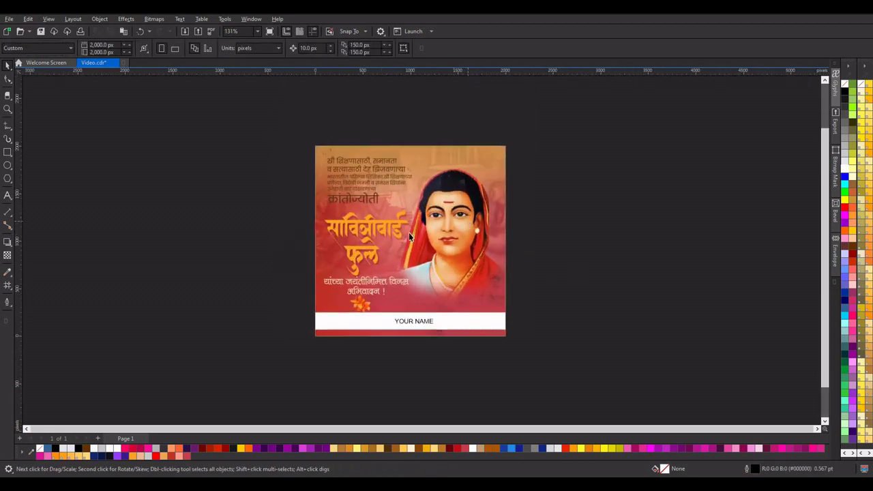
{"action": "left_click", "coordinate": [357, 284]}
{"action": "left_click_drag", "start_coordinate": [415, 300], "coordinate": [407, 296]}
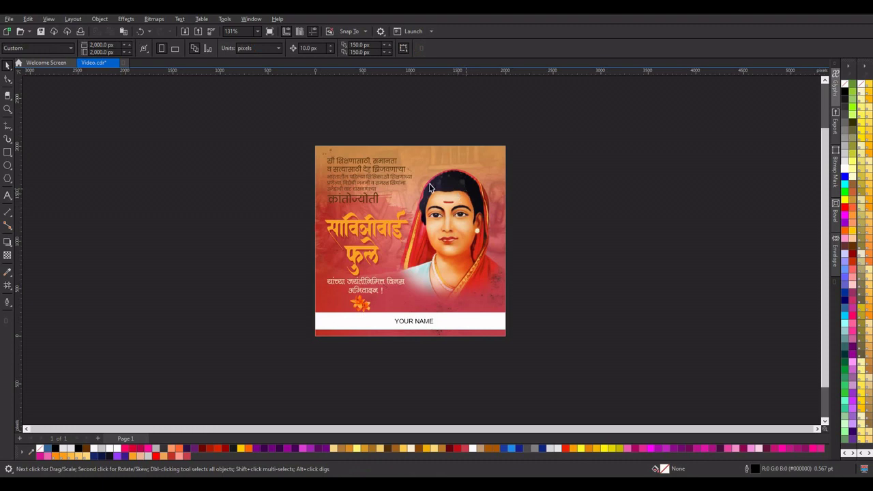
Duplicate the brown tribute paragraph to the poster's upper-right corner above the portrait and set the copy's transparency to 81
{"action": "left_click", "coordinate": [387, 172]}
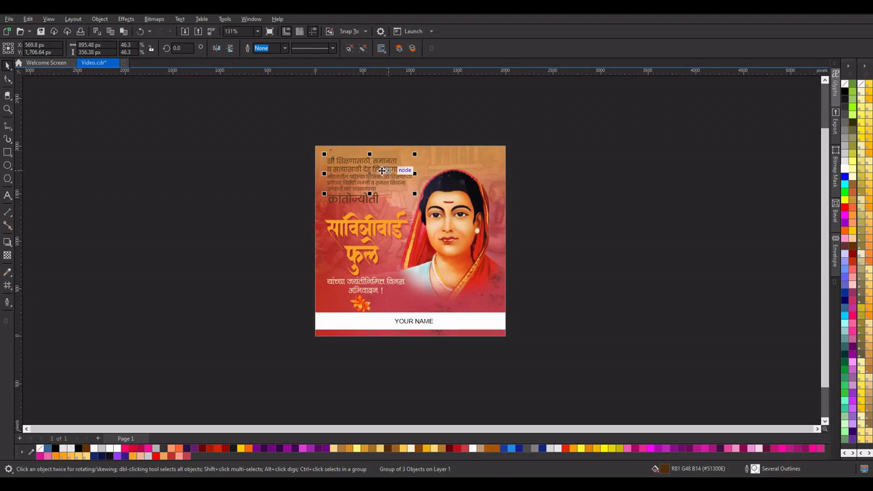
{"action": "left_click_drag", "start_coordinate": [387, 170], "coordinate": [483, 194]}
{"action": "left_click", "coordinate": [6, 255]}
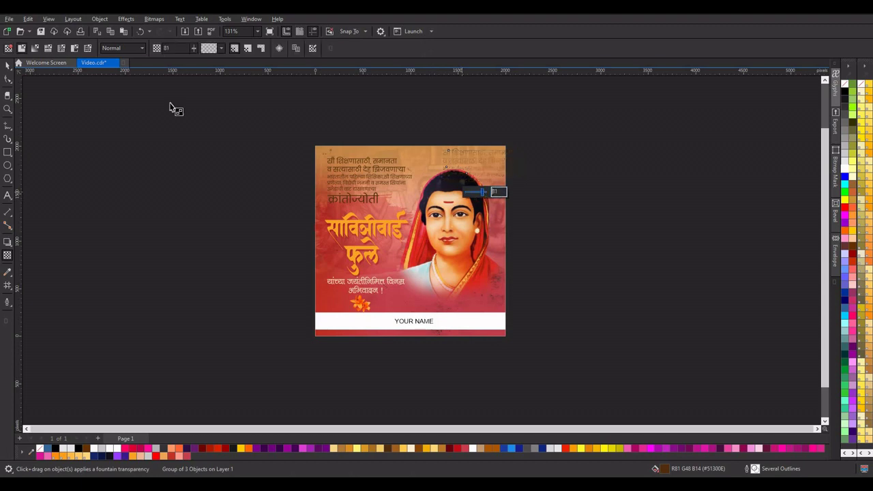
{"action": "left_click", "coordinate": [8, 65]}
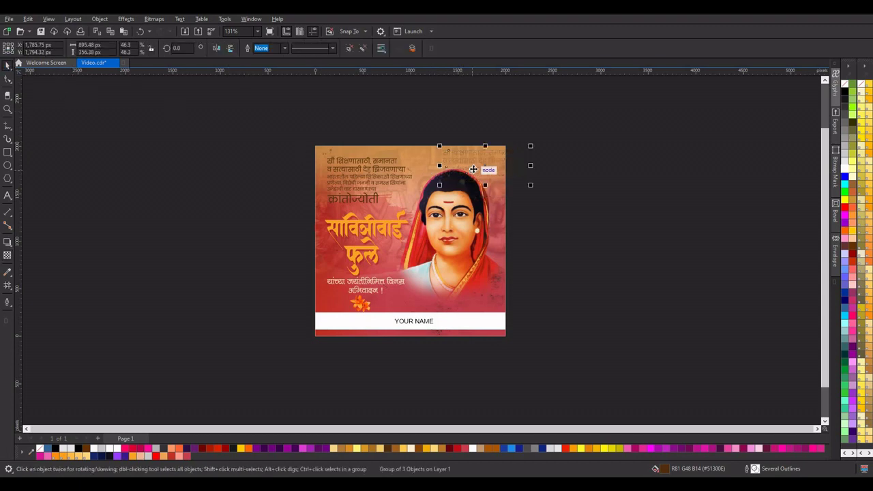
{"action": "mouse_move", "coordinate": [478, 166]}
{"action": "left_mouse_down"}
{"action": "mouse_move", "coordinate": [467, 167]}
{"action": "mouse_move", "coordinate": [478, 164]}
{"action": "left_mouse_up"}
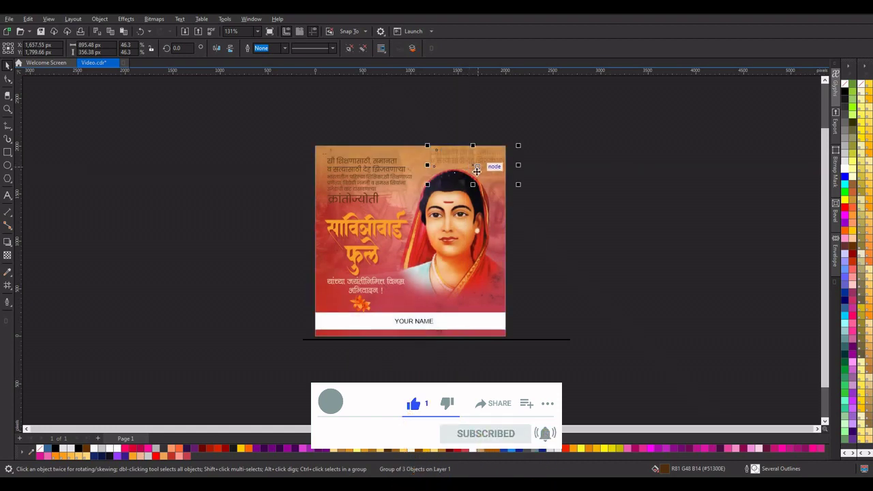
Duplicate the faded tribute text group to the poster's lower-left edge and PowerClip the copy inside the poster background
{"action": "left_click_drag", "start_coordinate": [478, 164], "coordinate": [316, 297]}
{"action": "right_click", "coordinate": [293, 295]}
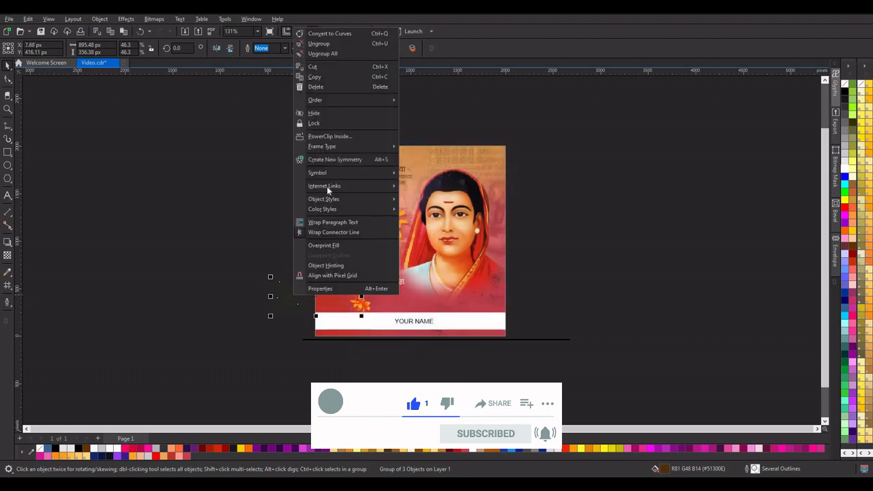
{"action": "left_click", "coordinate": [334, 143]}
{"action": "left_click", "coordinate": [452, 155]}
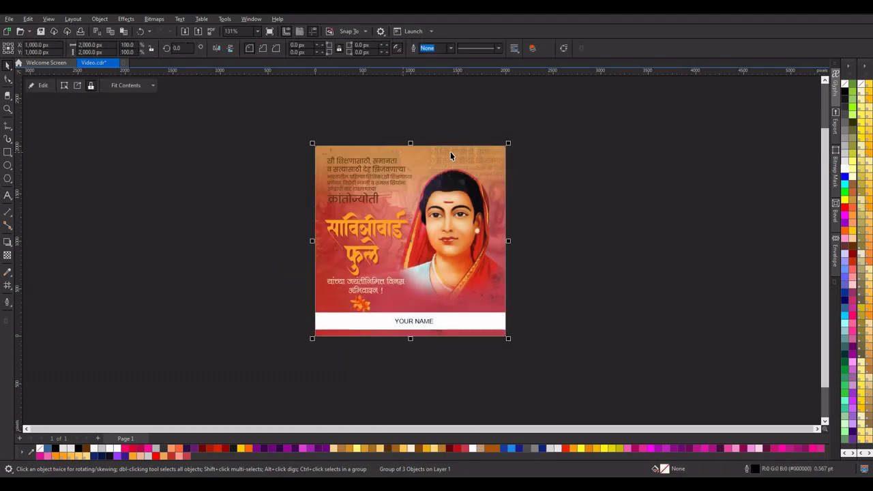
PowerClip the faded tribute text in the poster's upper-right corner inside the poster background
{"action": "right_click", "coordinate": [451, 154]}
{"action": "left_click", "coordinate": [472, 261]}
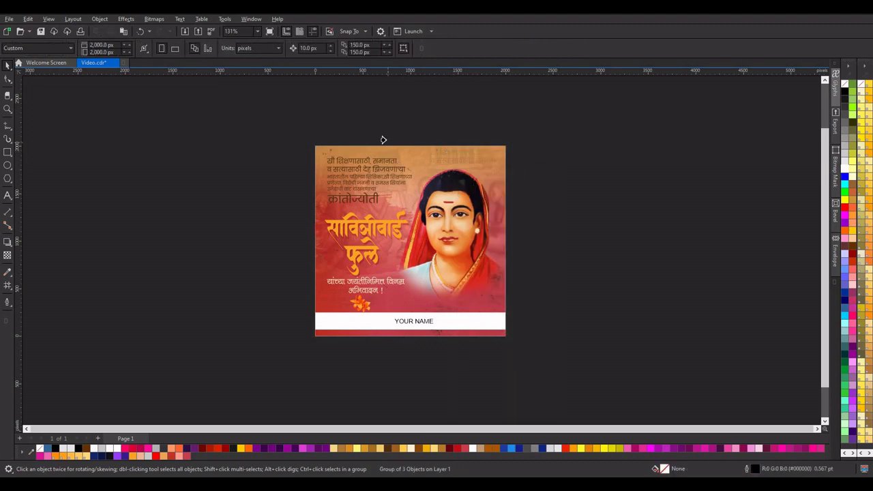
{"action": "left_click", "coordinate": [388, 150]}
{"action": "left_click", "coordinate": [446, 129]}
{"action": "scroll", "coordinate": [473, 166], "scroll_direction": "up", "scroll_amount": 1}
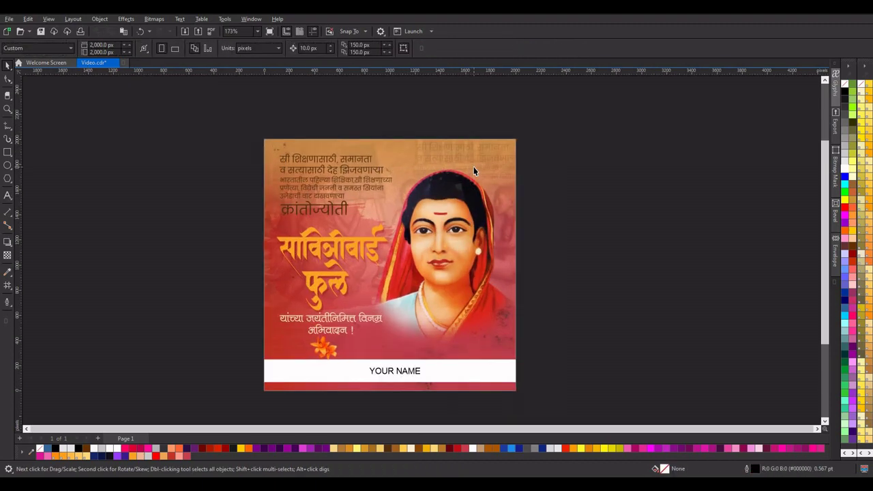
{"action": "scroll", "coordinate": [500, 155], "scroll_direction": "down", "scroll_amount": 1}
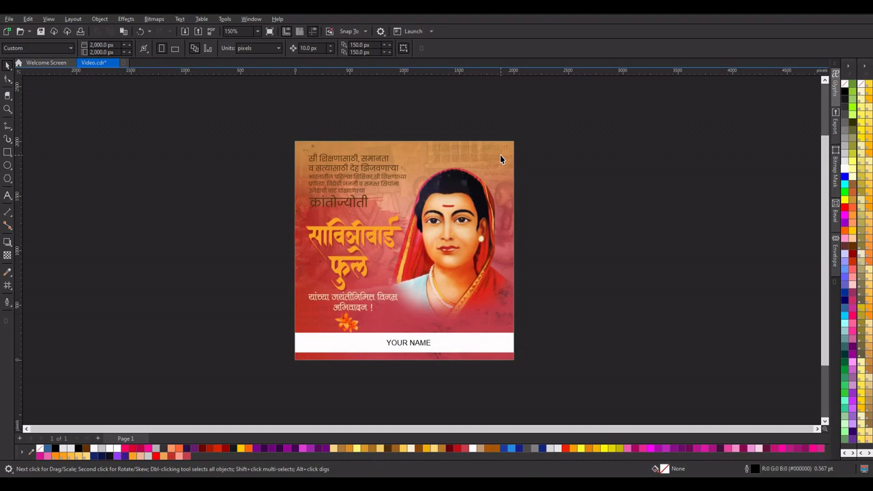
Fill the white name band with orange #FBA627
{"action": "left_click", "coordinate": [368, 341]}
{"action": "left_click", "coordinate": [131, 455]}
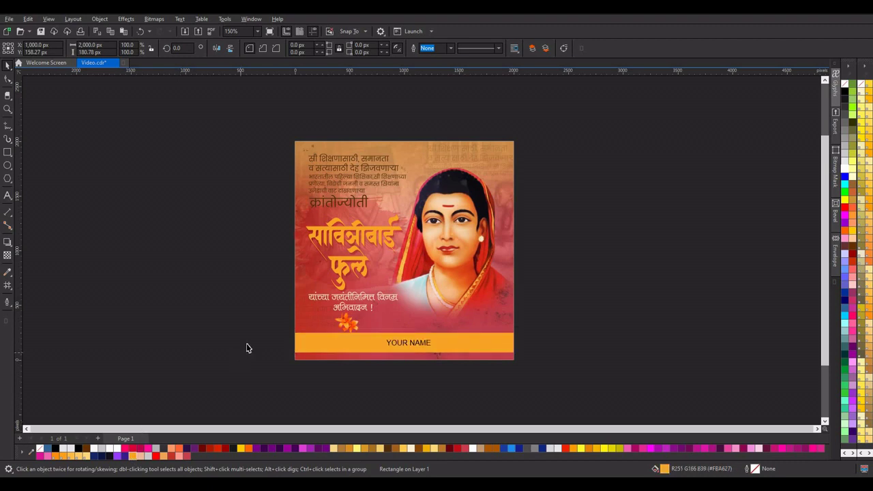
{"action": "left_click", "coordinate": [247, 349]}
{"action": "scroll", "coordinate": [424, 290], "scroll_direction": "down", "scroll_amount": 2}
{"action": "scroll", "coordinate": [432, 277], "scroll_direction": "up", "scroll_amount": 1}
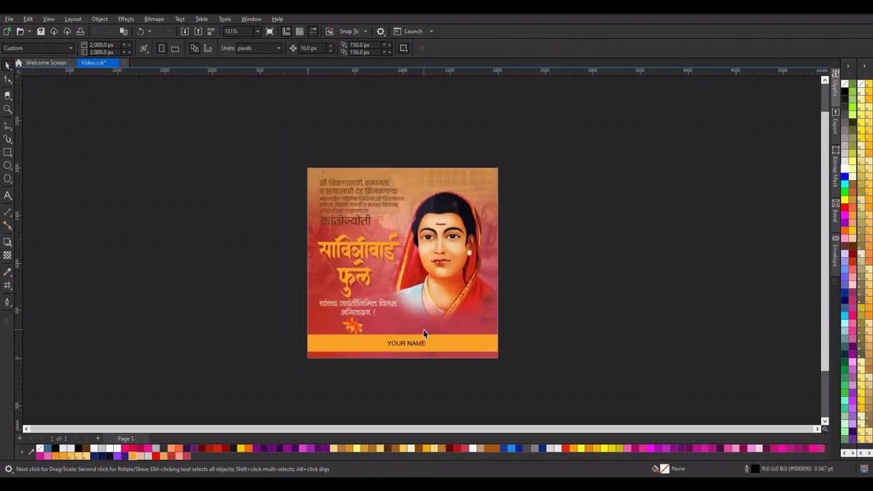
{"action": "scroll", "coordinate": [424, 333], "scroll_direction": "up", "scroll_amount": 1}
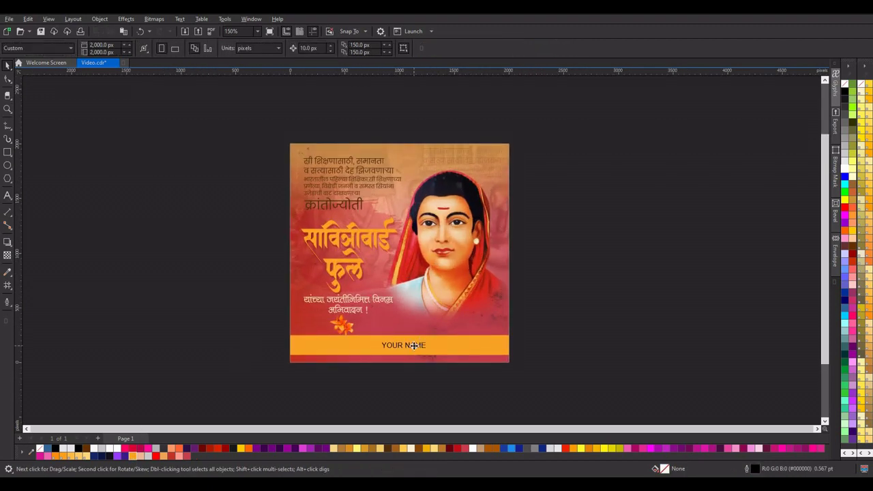
Make the YOUR NAME text in the orange band bold
{"action": "left_click", "coordinate": [413, 345]}
{"action": "left_click", "coordinate": [387, 49]}
{"action": "left_click", "coordinate": [553, 262]}
{"action": "scroll", "coordinate": [442, 217], "scroll_direction": "down", "scroll_amount": 3}
{"action": "scroll", "coordinate": [450, 203], "scroll_direction": "up", "scroll_amount": 4}
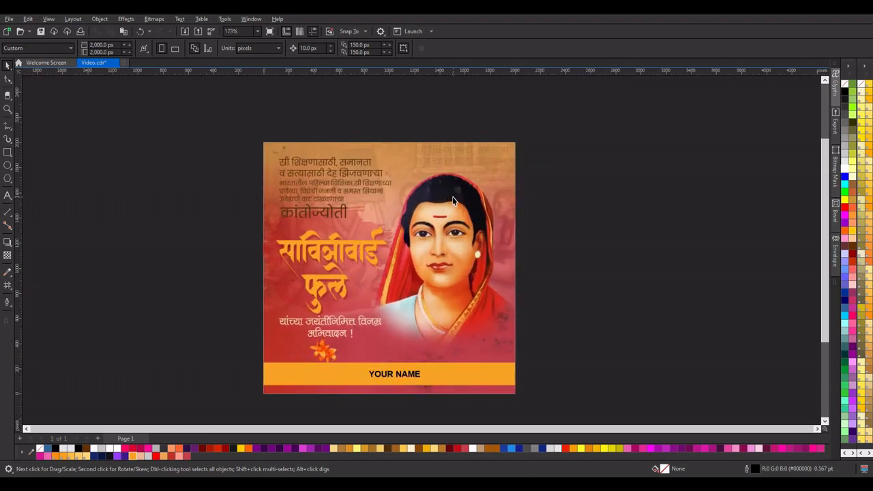
{"action": "scroll", "coordinate": [453, 196], "scroll_direction": "up", "scroll_amount": 1}
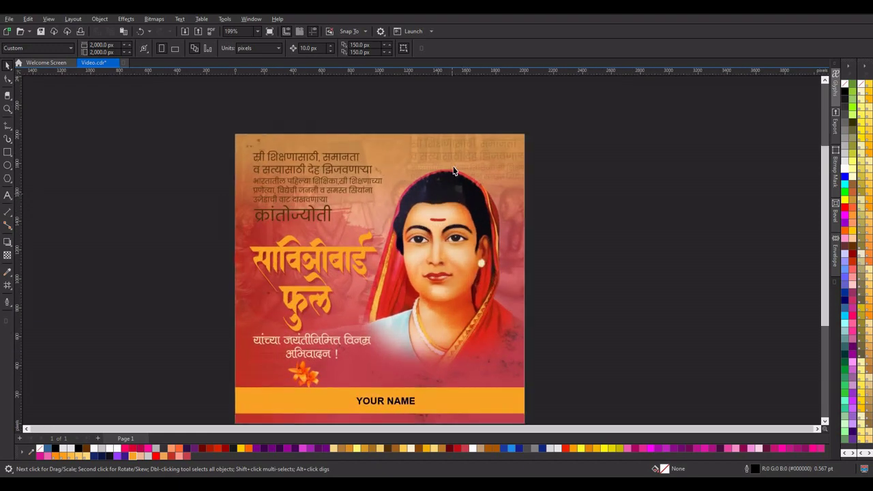
Set the transparency of the red brush-stroke shape behind the name lettering to 45
{"action": "scroll", "coordinate": [454, 170], "scroll_direction": "down", "scroll_amount": 1}
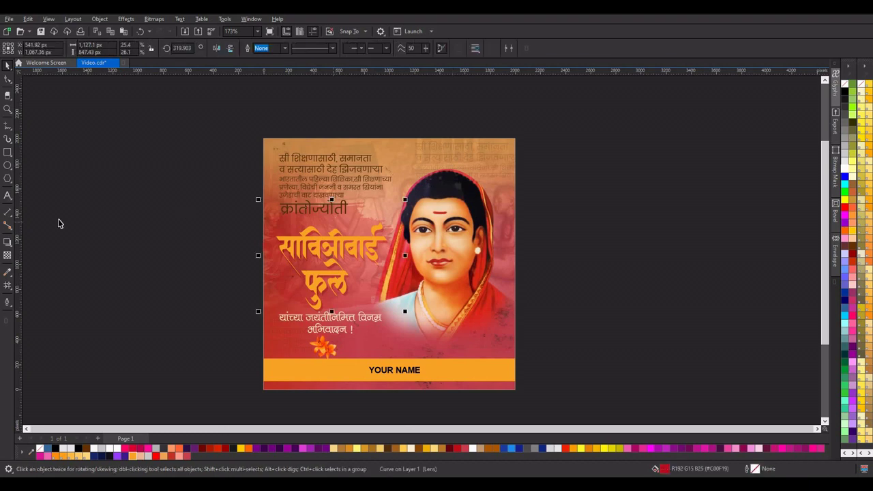
{"action": "left_click", "coordinate": [7, 255]}
{"action": "left_click", "coordinate": [332, 319]}
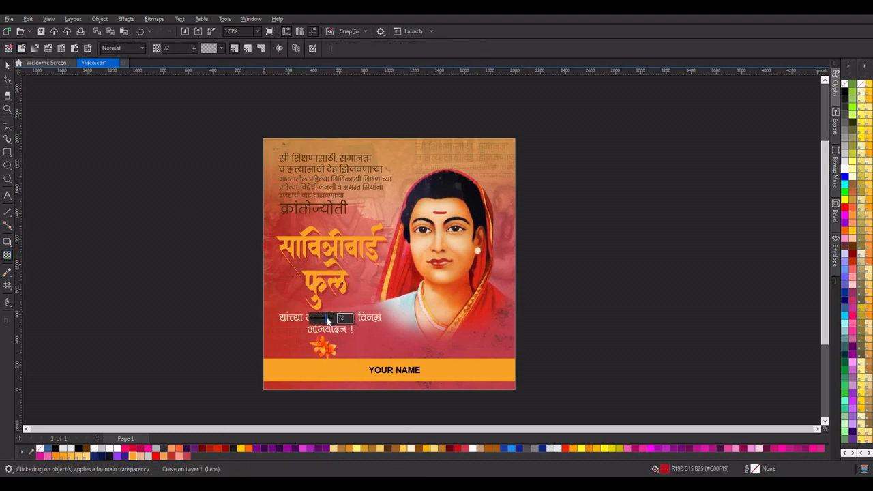
{"action": "left_click_drag", "start_coordinate": [326, 319], "coordinate": [322, 320]}
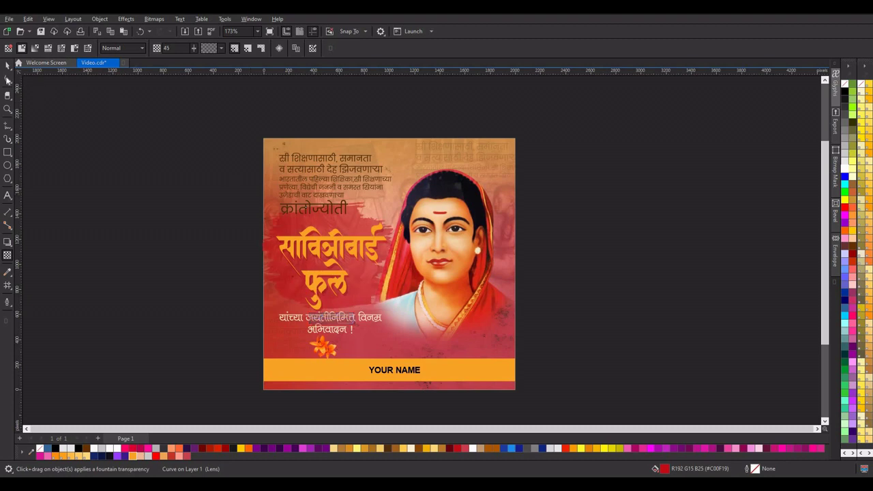
{"action": "left_click", "coordinate": [8, 66]}
{"action": "left_click", "coordinate": [103, 145]}
{"action": "scroll", "coordinate": [365, 158], "scroll_direction": "down", "scroll_amount": 2}
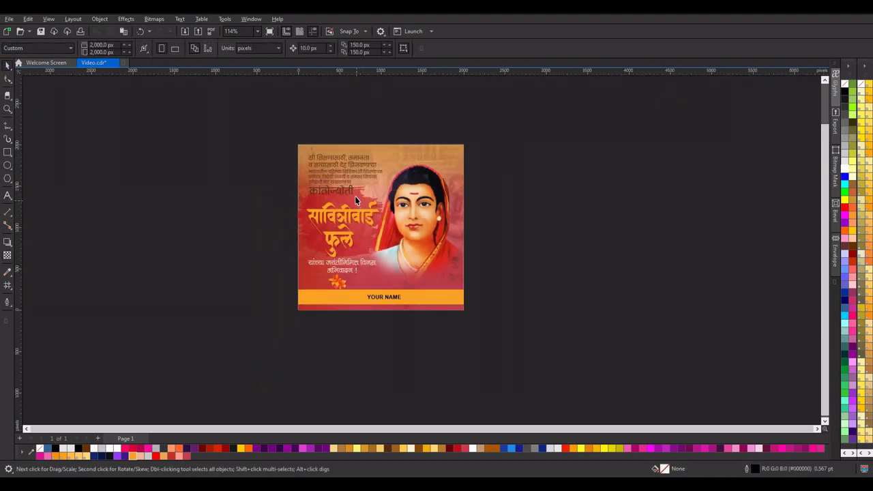
PowerClip the red brush-stroke shape behind the name lettering inside the poster background
{"action": "left_click", "coordinate": [355, 197]}
{"action": "right_click", "coordinate": [355, 197]}
{"action": "left_click", "coordinate": [389, 293]}
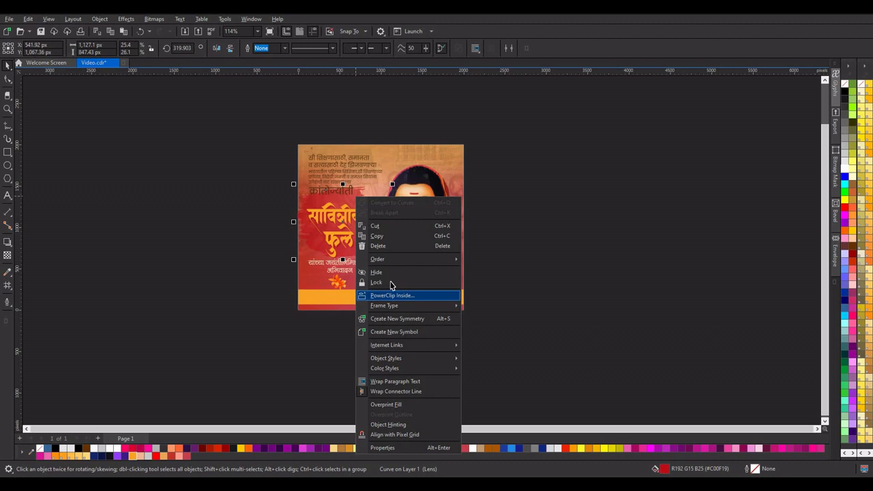
{"action": "left_click", "coordinate": [395, 153]}
{"action": "left_click", "coordinate": [507, 148]}
{"action": "scroll", "coordinate": [440, 203], "scroll_direction": "up", "scroll_amount": 1}
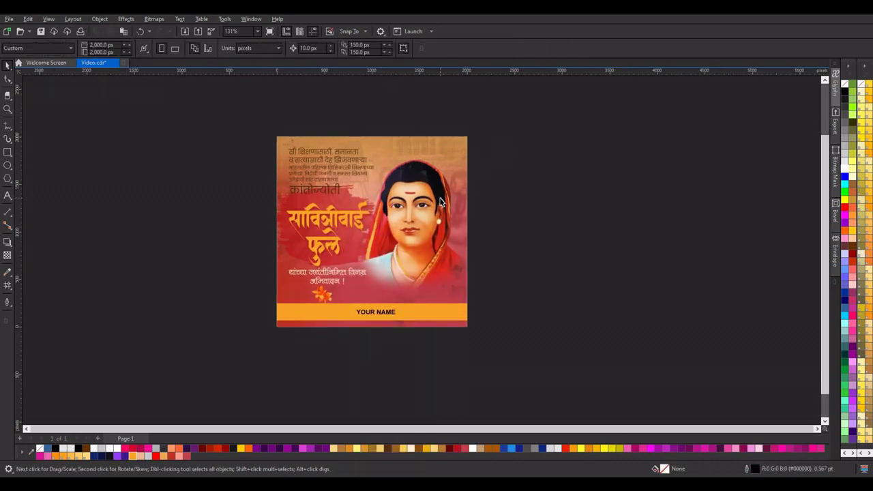
{"action": "scroll", "coordinate": [434, 188], "scroll_direction": "up", "scroll_amount": 1}
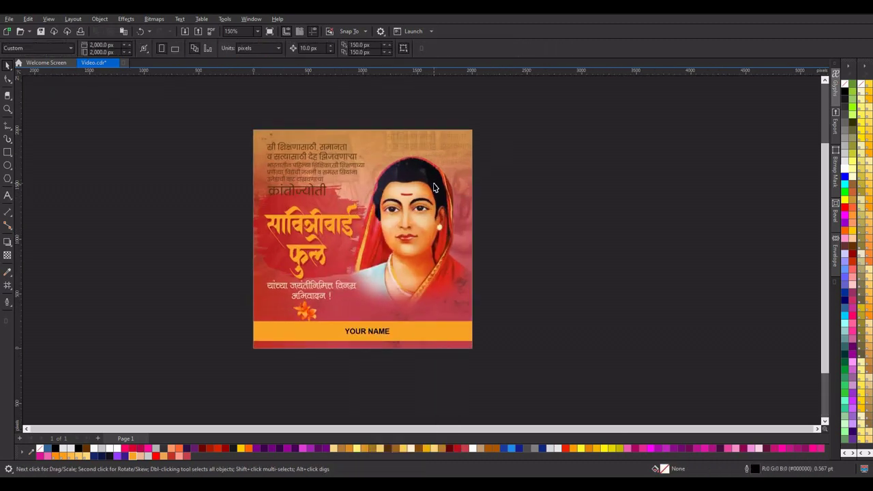
{"action": "scroll", "coordinate": [341, 150], "scroll_direction": "up", "scroll_amount": 2}
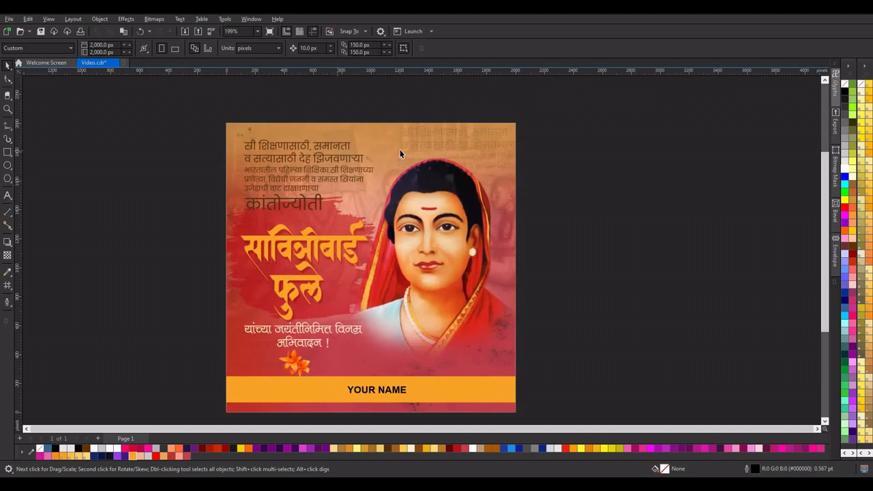
{"action": "scroll", "coordinate": [477, 151], "scroll_direction": "down", "scroll_amount": 1}
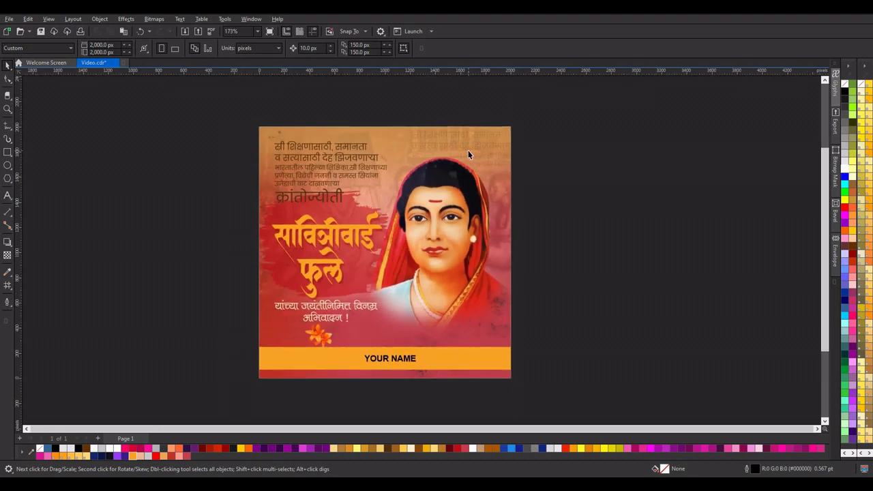
Center the YOUR NAME text horizontally and vertically within the orange band
{"action": "left_click", "coordinate": [385, 358]}
{"action": "left_click_drag", "start_coordinate": [385, 358], "coordinate": [385, 360]}
{"action": "left_click", "coordinate": [544, 340]}
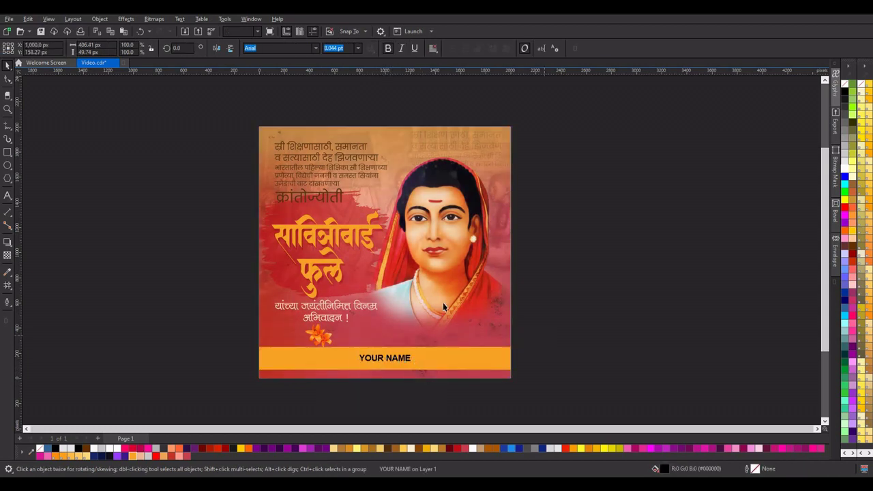